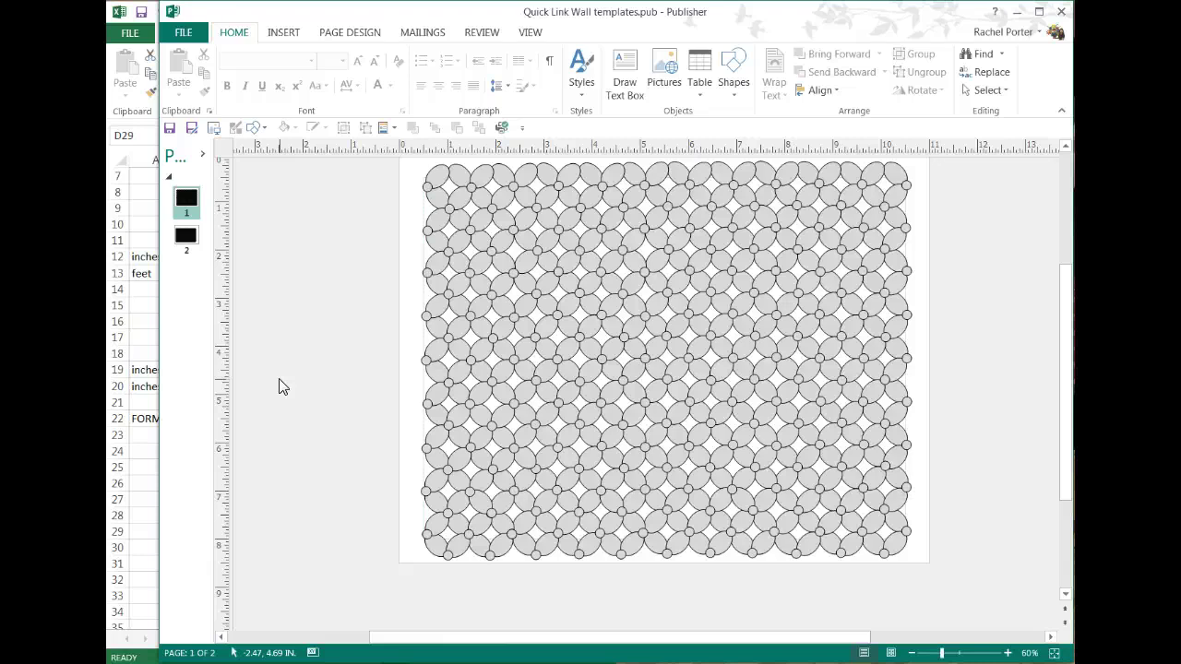
# - Look over the balloon wall templates on pages 1 and 2, ending on page 1
pyautogui.click(267, 382)
pyautogui.click(288, 392)
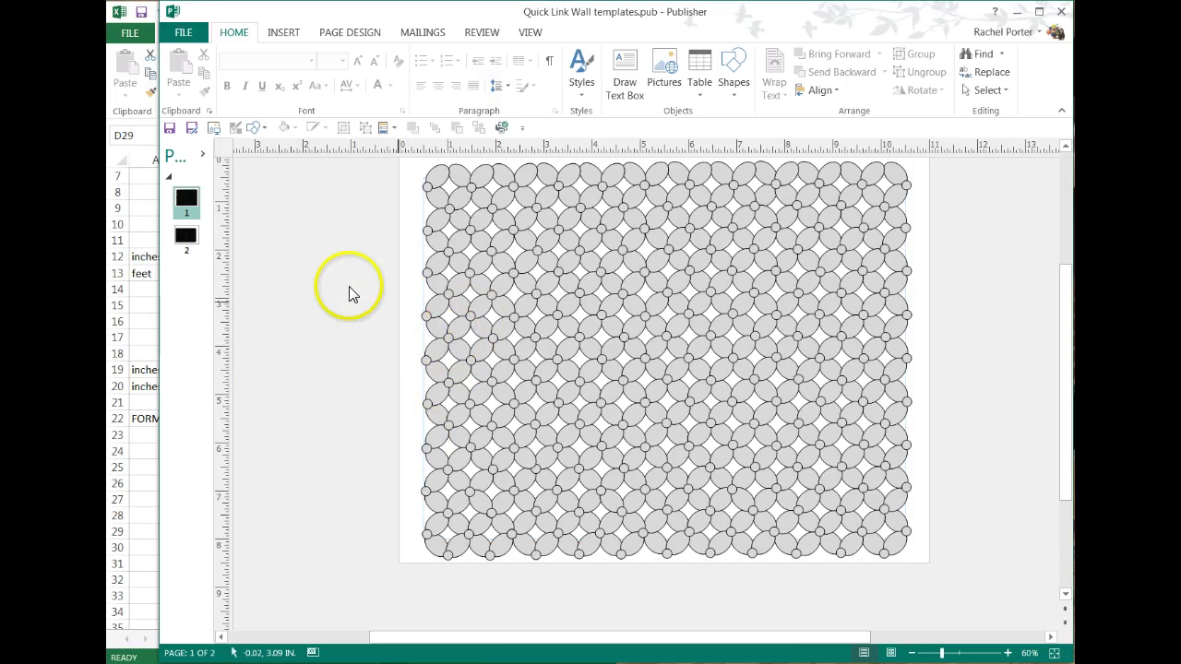
pyautogui.click(181, 198)
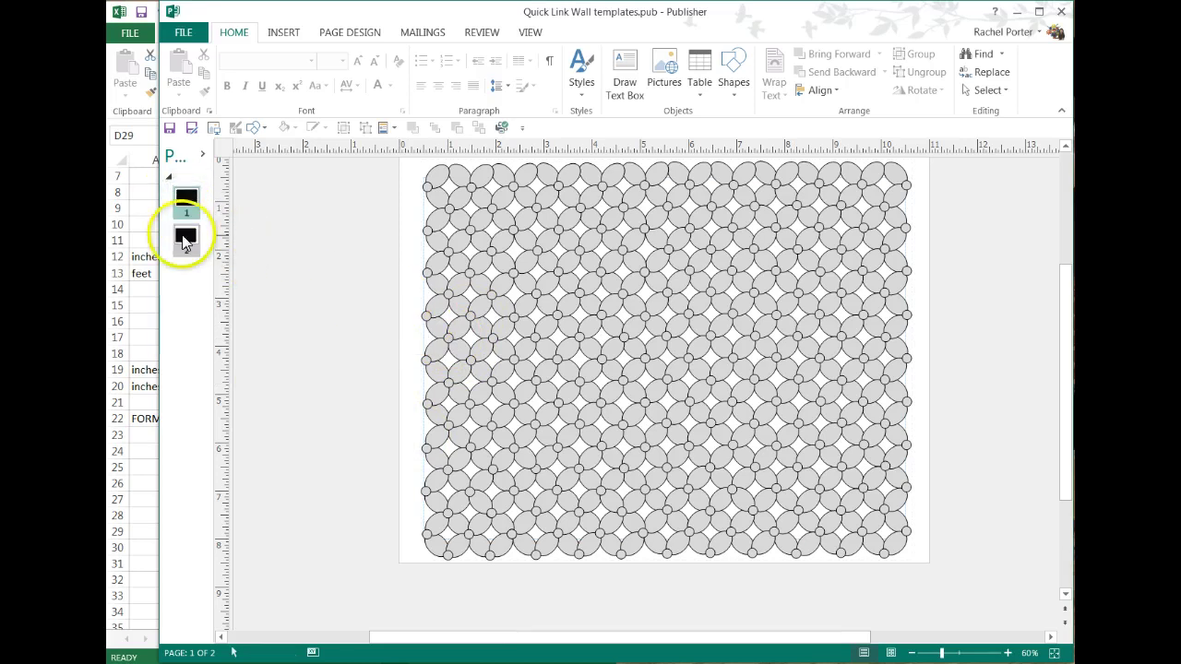
pyautogui.click(184, 236)
pyautogui.click(453, 200)
pyautogui.moveTo(453, 200); pyautogui.dragTo(474, 182)
pyautogui.click(187, 201)
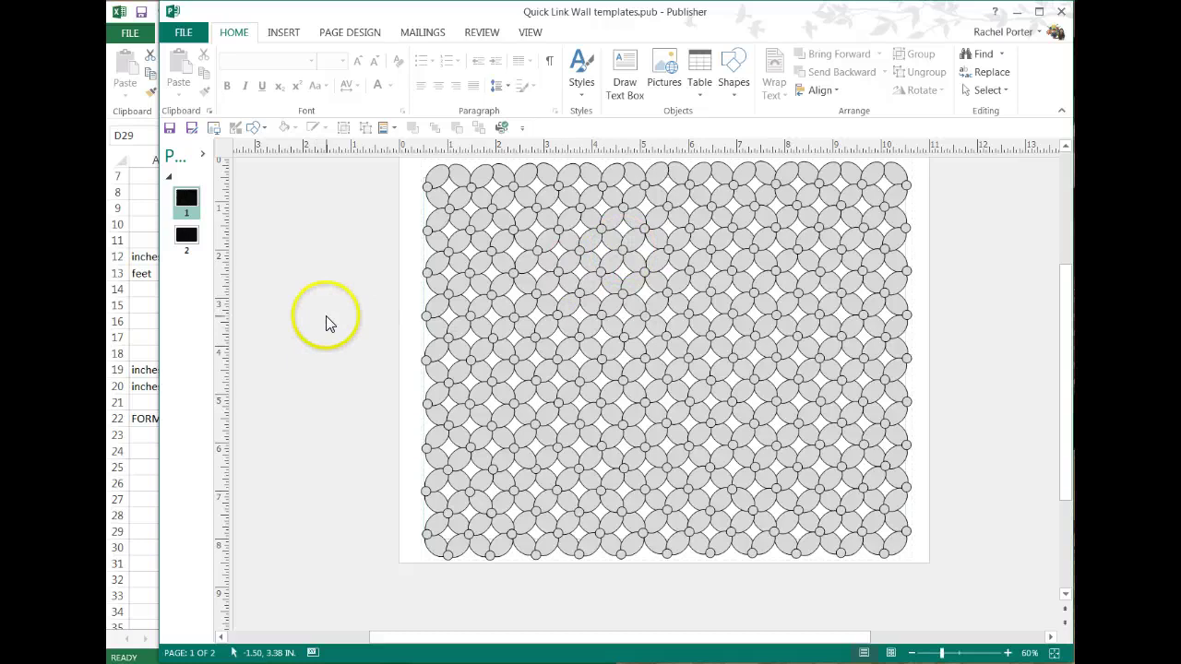
pyautogui.scroll(1, 325, 322)
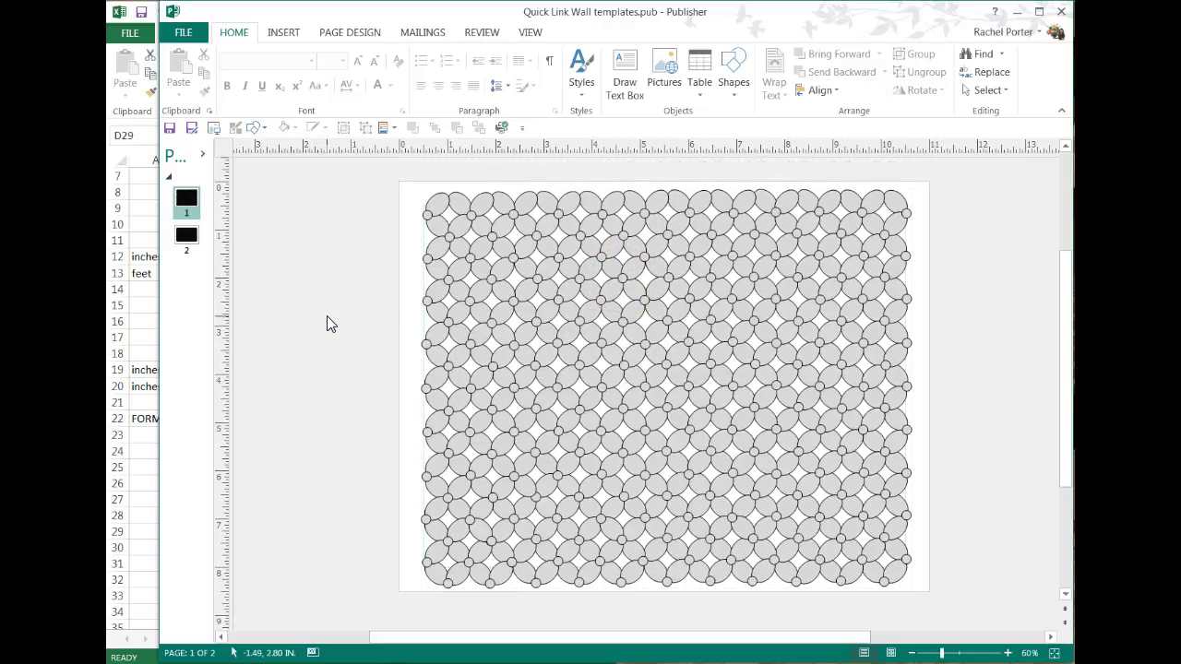
pyautogui.click(448, 546)
pyautogui.click(705, 427)
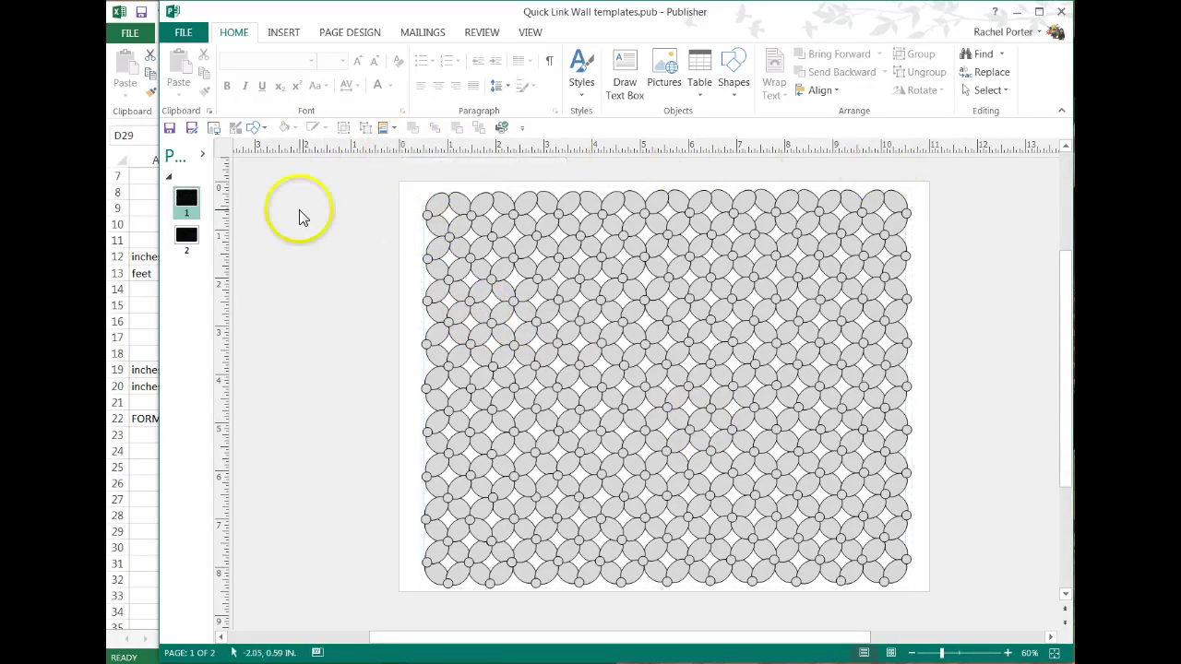
# - Move the page 1 balloon grid so its upper-left corner aligns with the page corner at the rulers' zero marks
pyautogui.click(528, 32)
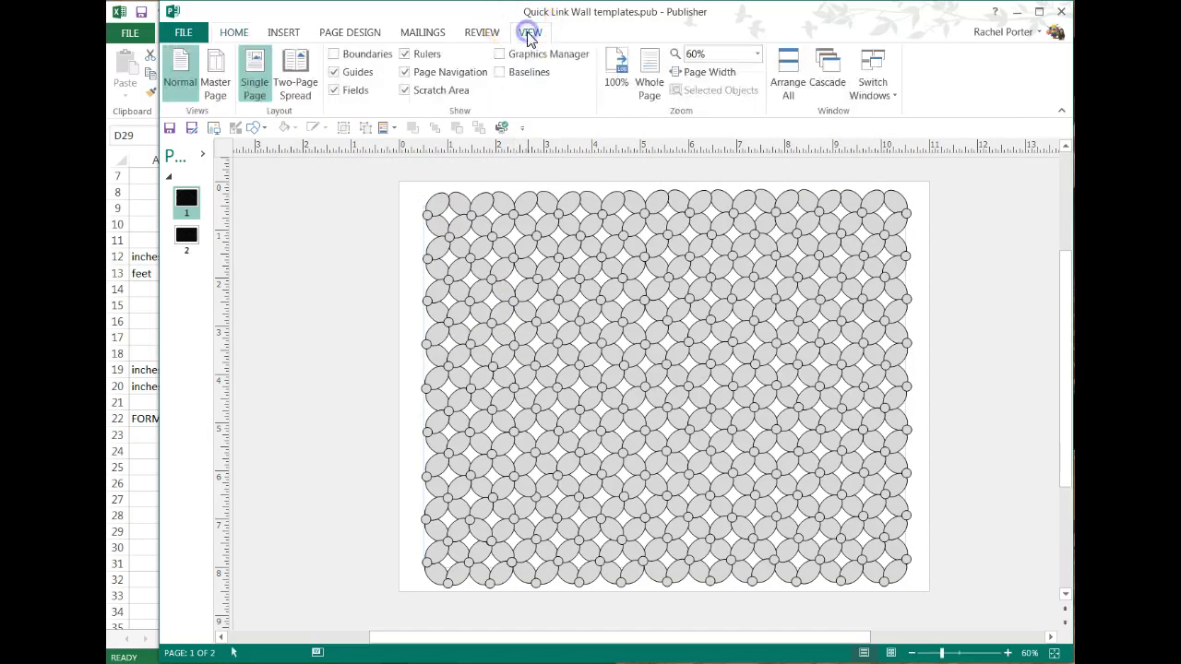
pyautogui.click(407, 55)
pyautogui.click(406, 54)
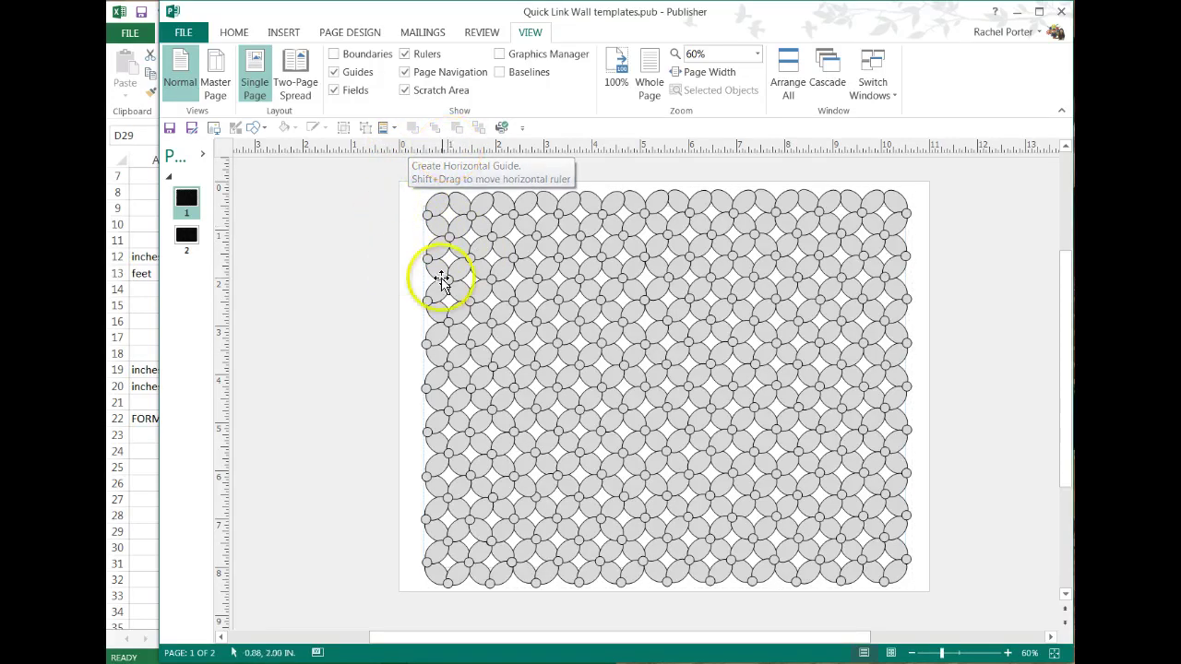
pyautogui.click(436, 221)
pyautogui.moveTo(437, 221)
pyautogui.mouseDown()
pyautogui.moveTo(442, 195)
pyautogui.moveTo(410, 196)
pyautogui.mouseUp()
pyautogui.click(374, 221)
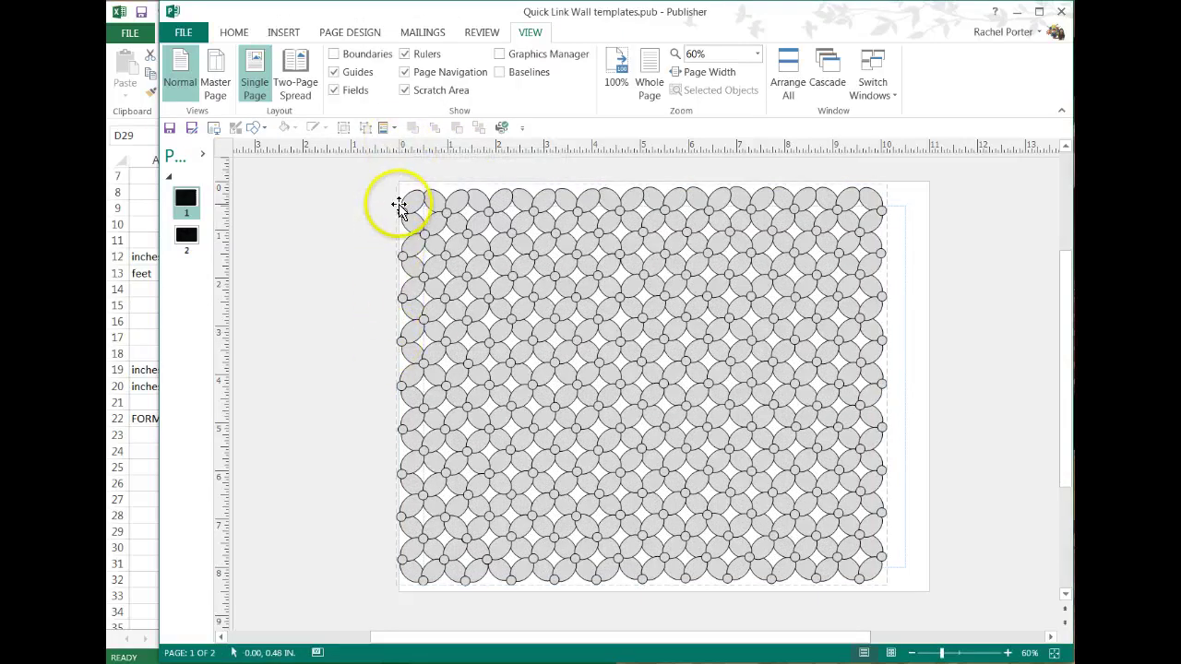
# - Scale the balloon grid down slightly from its upper-right corner to about 10.12 × 8.27 in
pyautogui.click(872, 203)
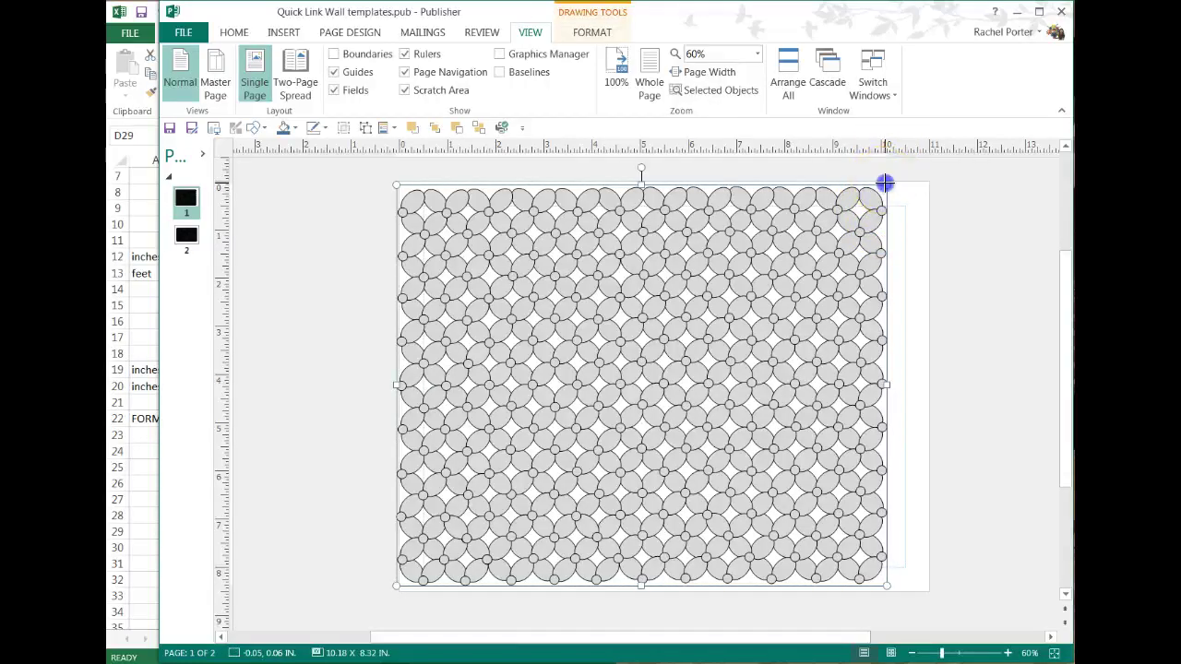
pyautogui.moveTo(885, 183); pyautogui.dragTo(884, 187)
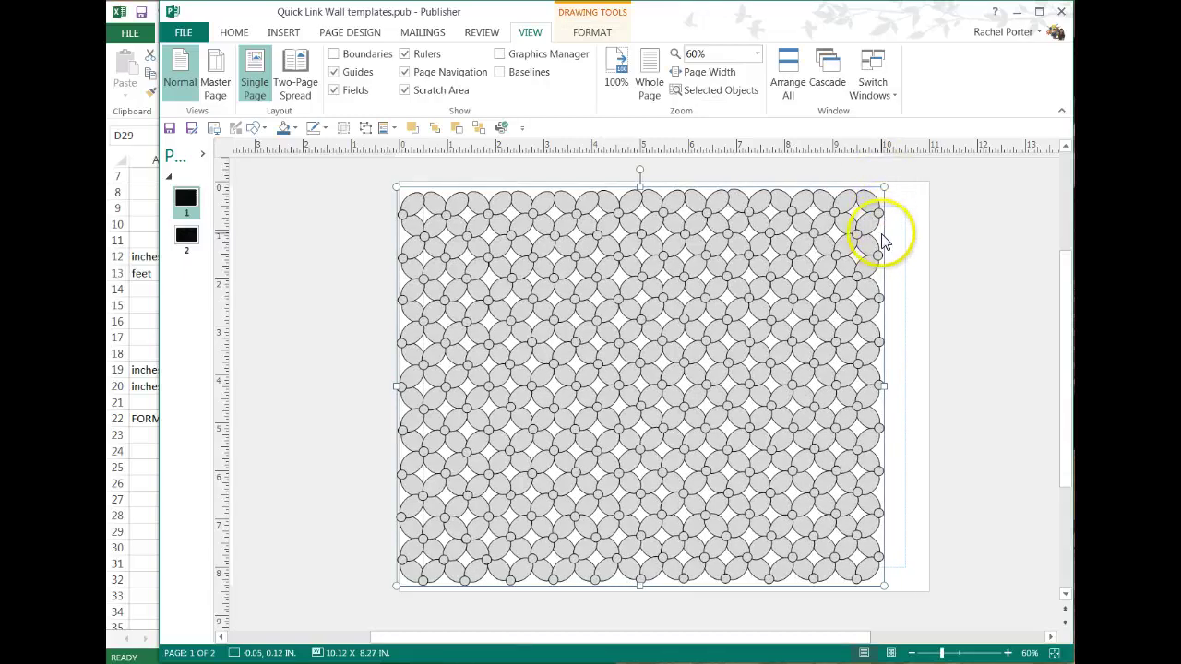
pyautogui.click(341, 273)
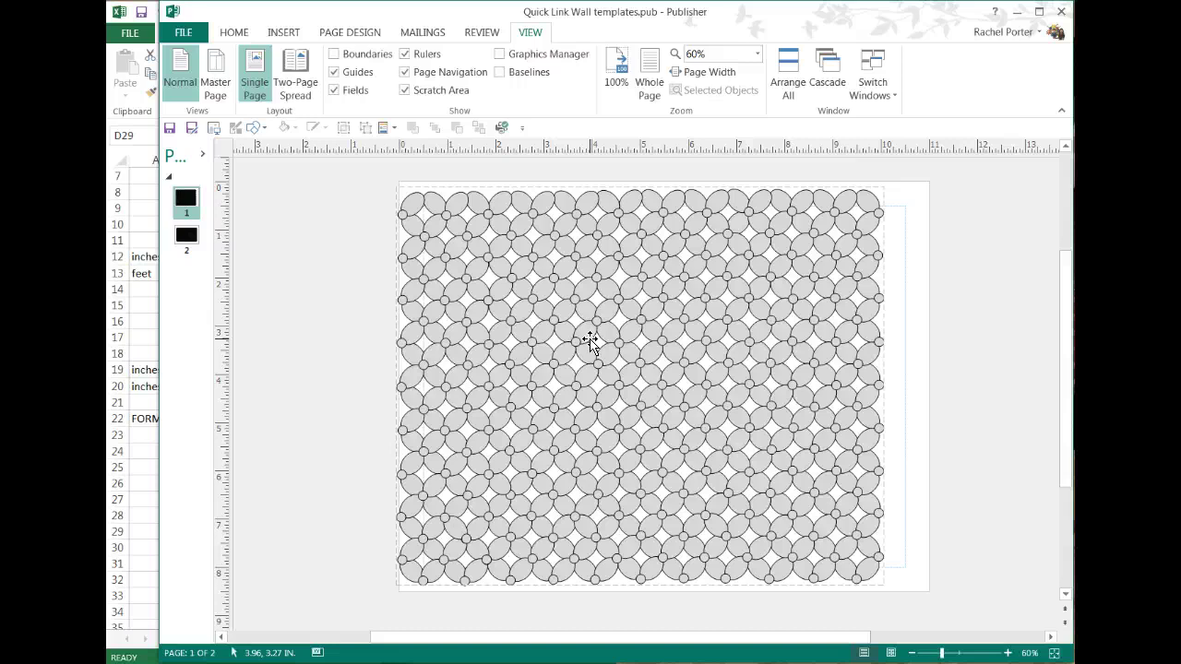
# - Check the size of a single balloon in the grid's top row and compare its height with cell D19 in the Excel ratio sheet
pyautogui.doubleClick(584, 203)
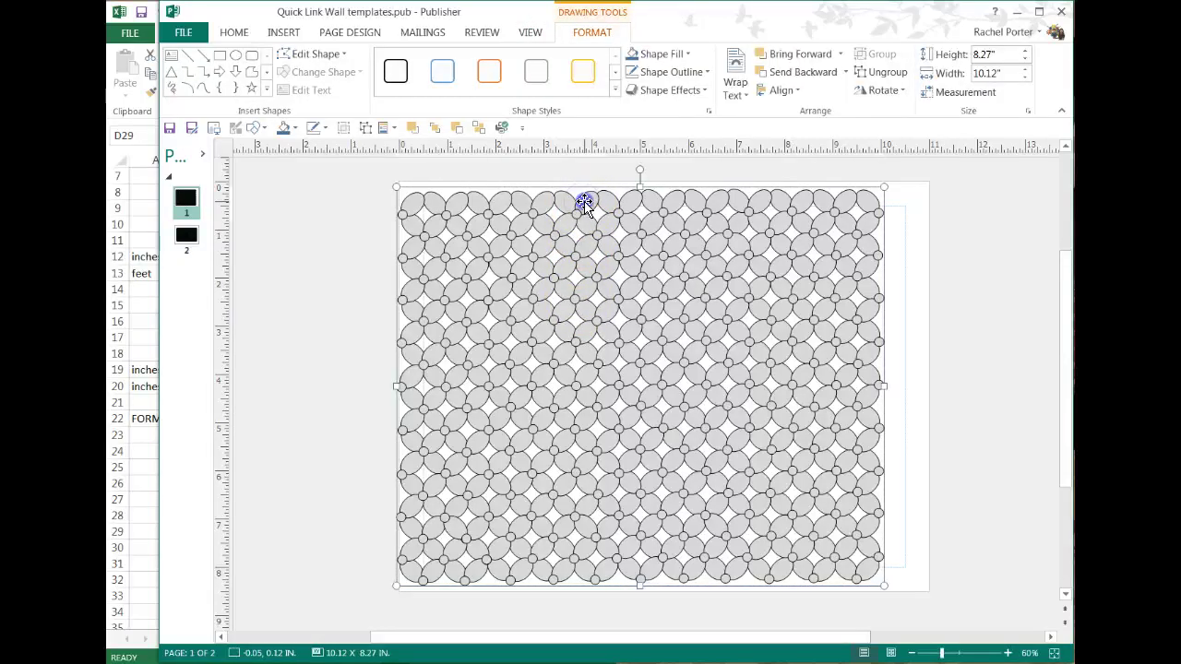
pyautogui.click(585, 203)
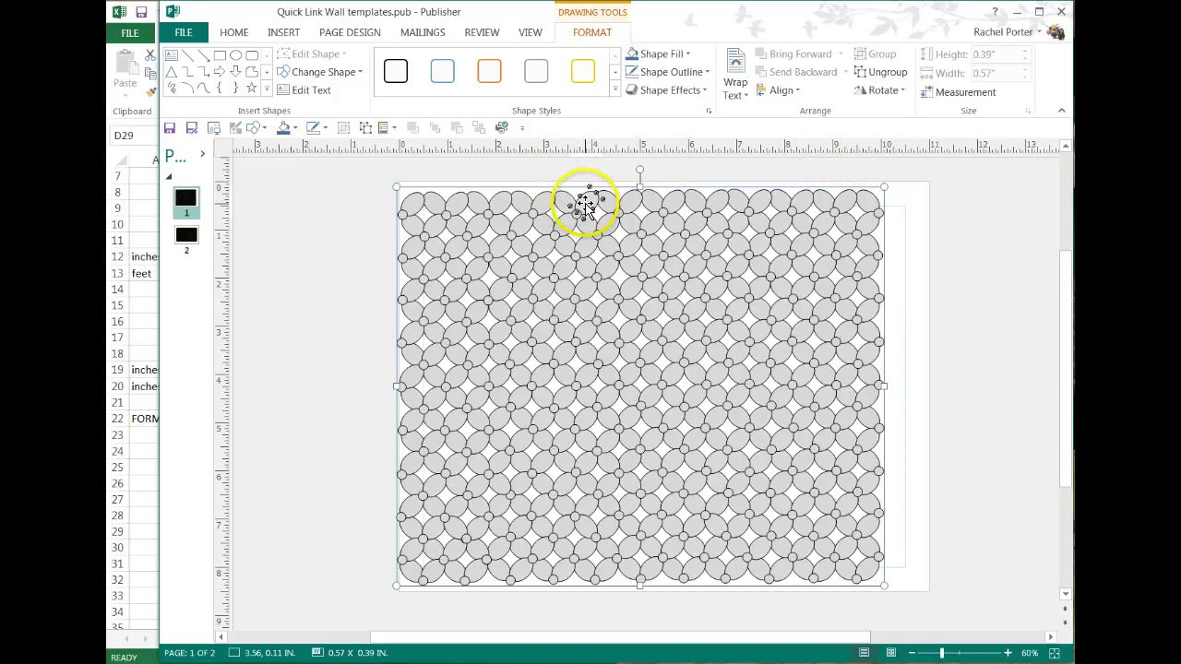
pyautogui.click(131, 184)
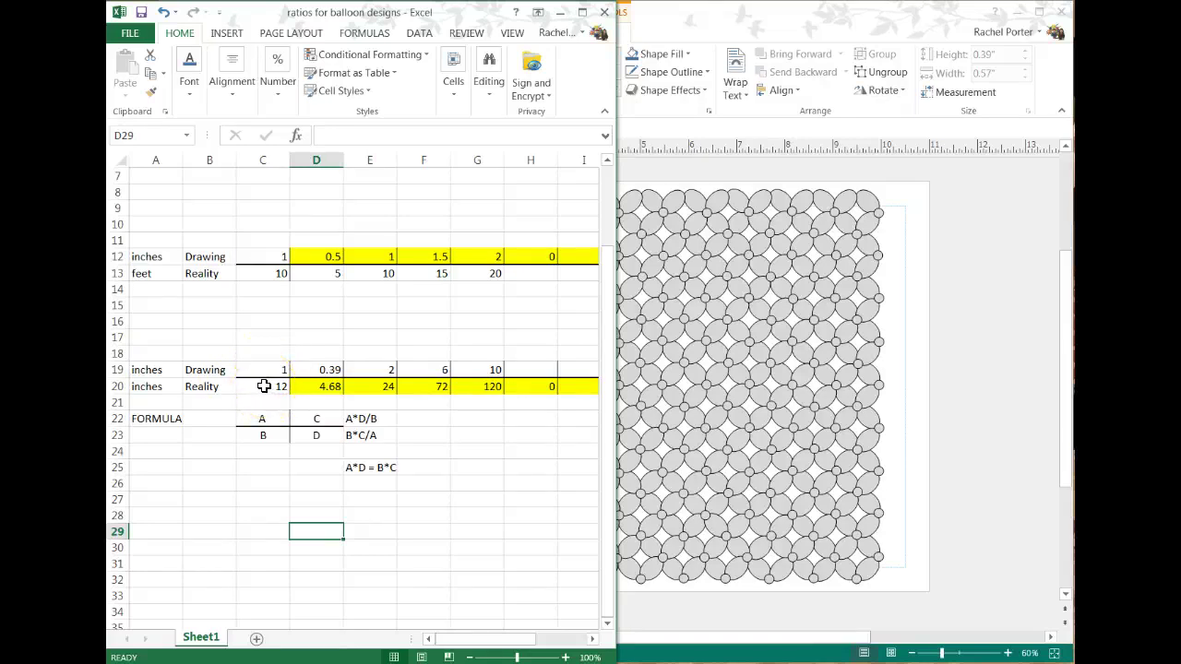
pyautogui.click(308, 369)
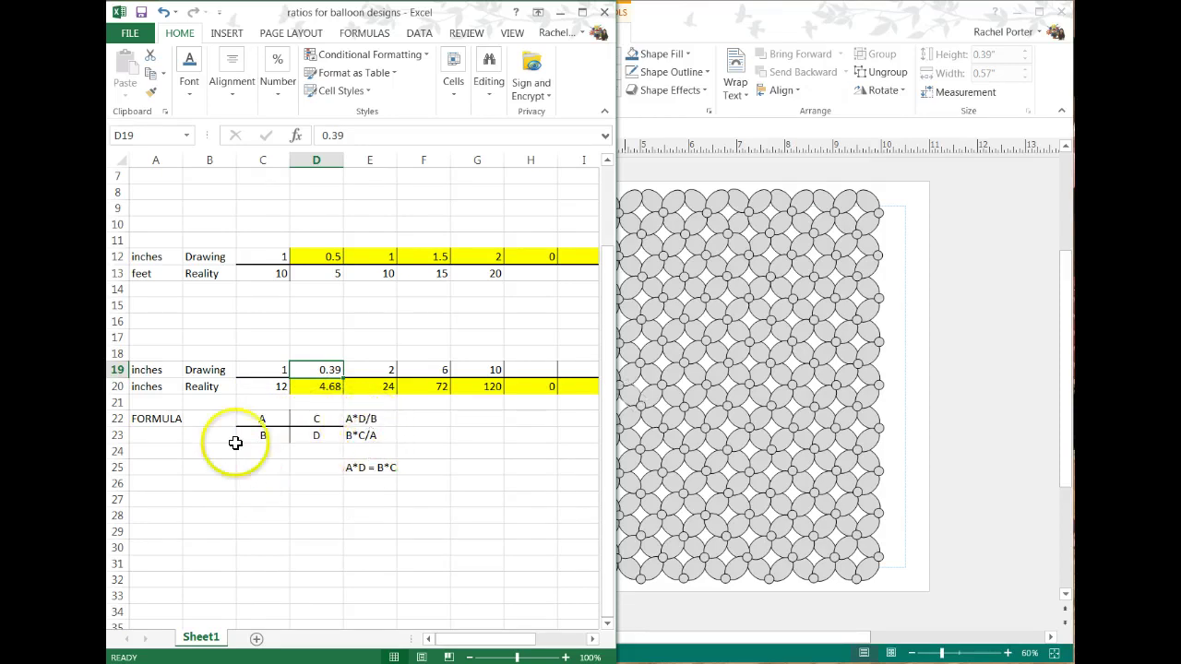
# - Examine the drawing and reality values and formulas in cells D12, E12, D13 and D19 of the ratio tables
pyautogui.click(329, 257)
pyautogui.click(359, 257)
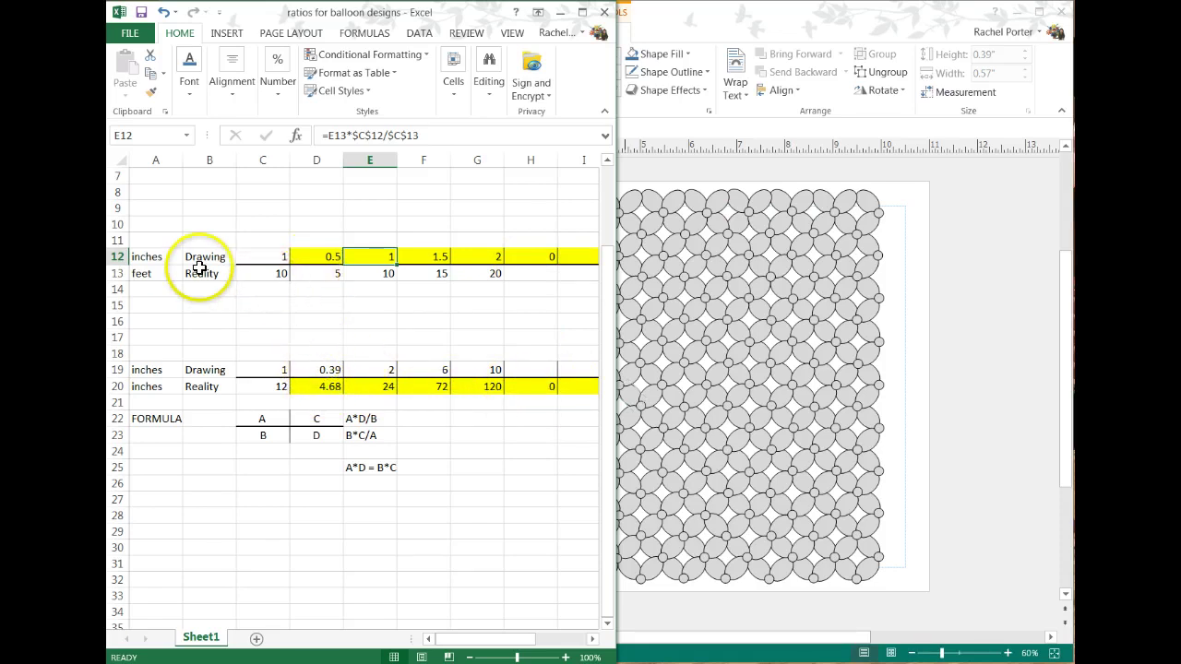
pyautogui.click(317, 273)
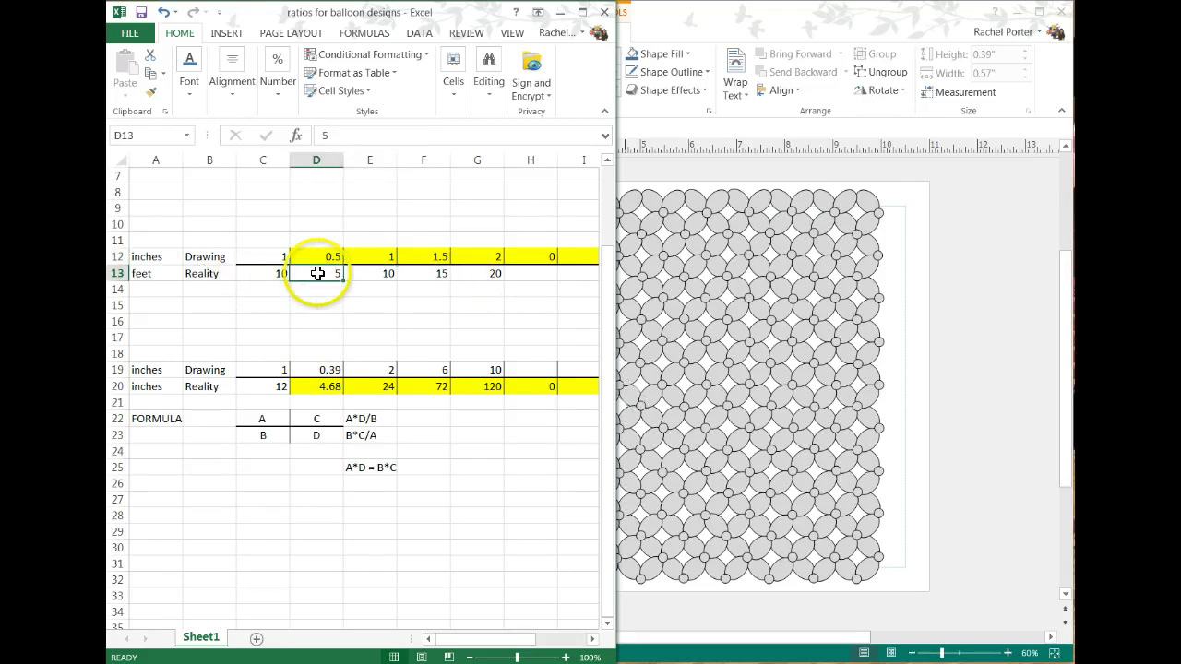
pyautogui.click(315, 369)
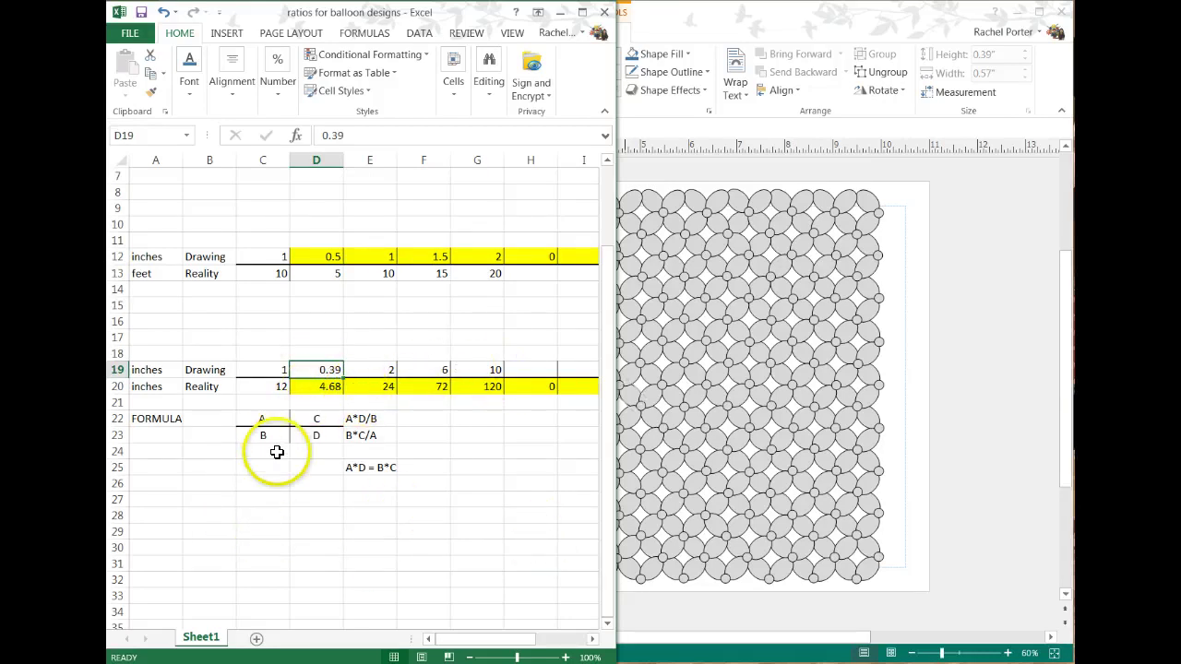
# - Narrow the Excel window and enlarge the balloon grid in Publisher to about 14.69 × 12.01 in
pyautogui.moveTo(616, 501); pyautogui.dragTo(490, 462)
pyautogui.click(903, 392)
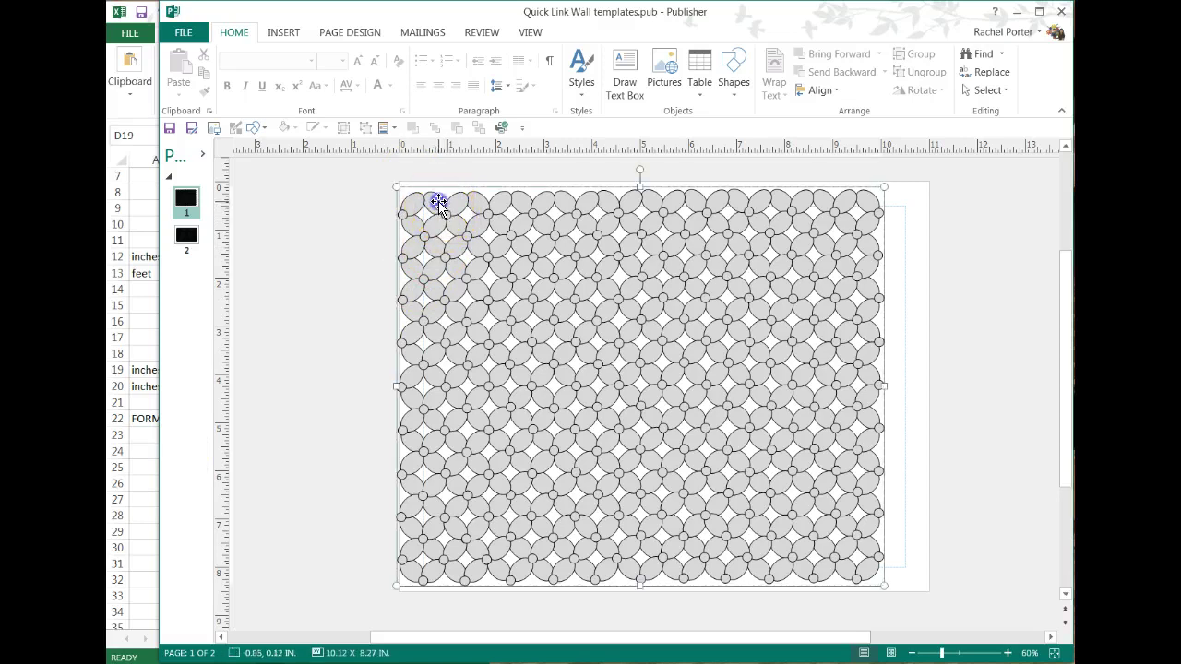
pyautogui.click(439, 205)
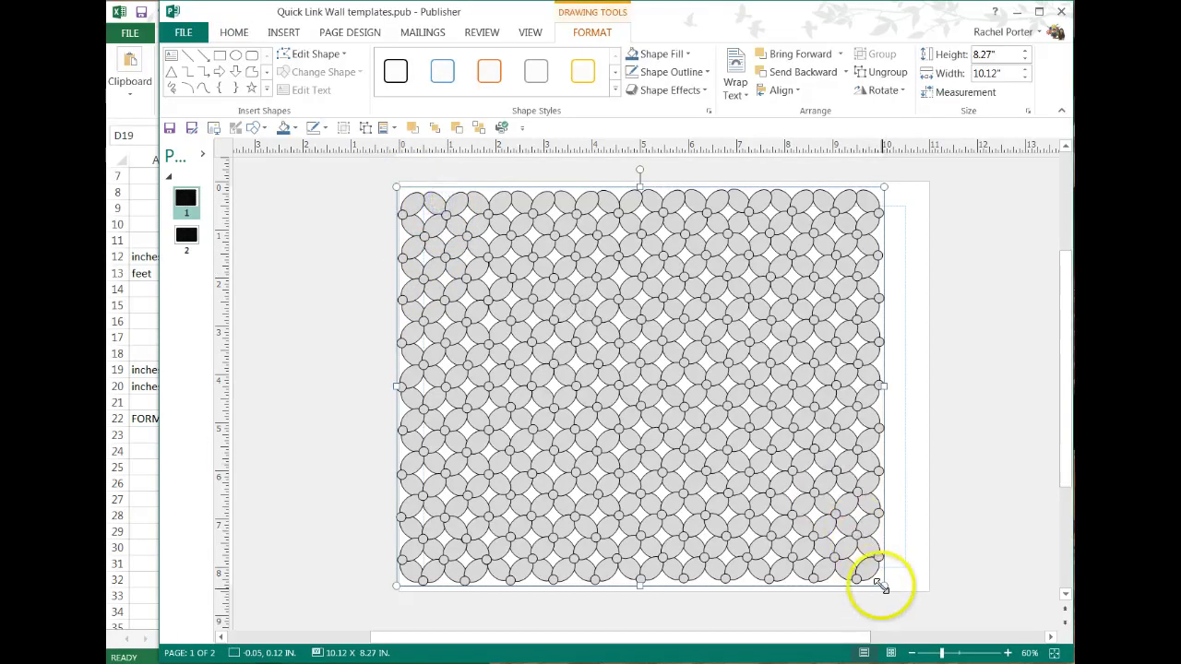
pyautogui.moveTo(883, 587); pyautogui.dragTo(978, 641)
pyautogui.scroll(5, 747, 507)
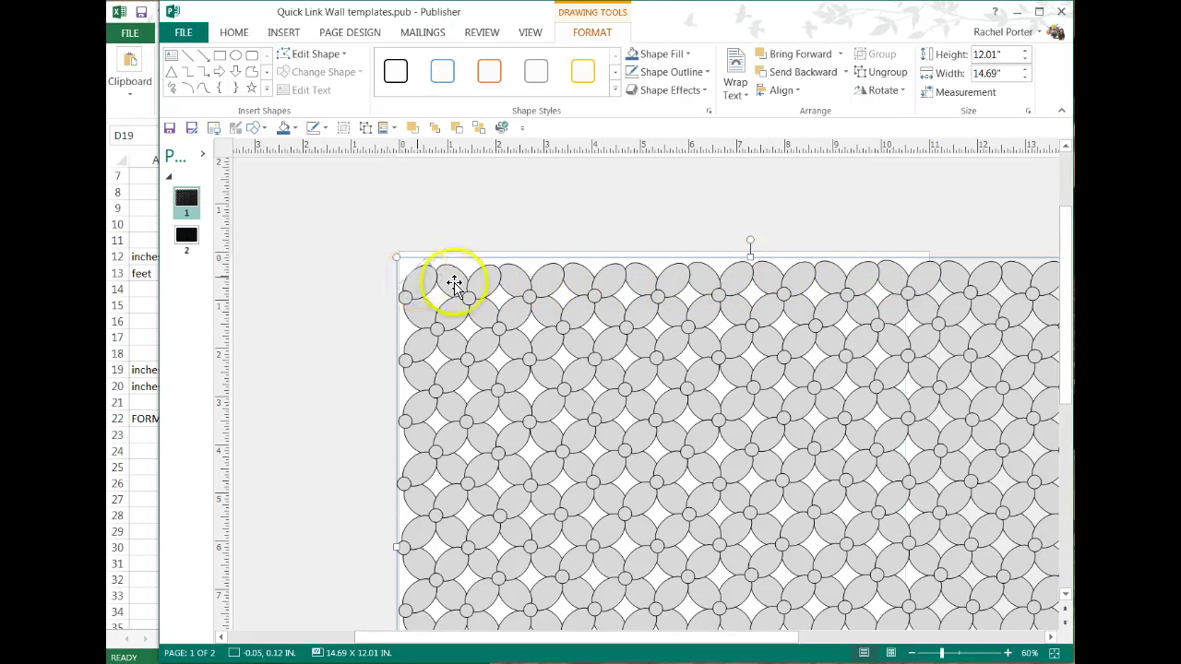
# - Check the height of a single enlarged balloon and enter 0.56 as the drawing value in cell E19 of the Excel sheet
pyautogui.click(866, 277)
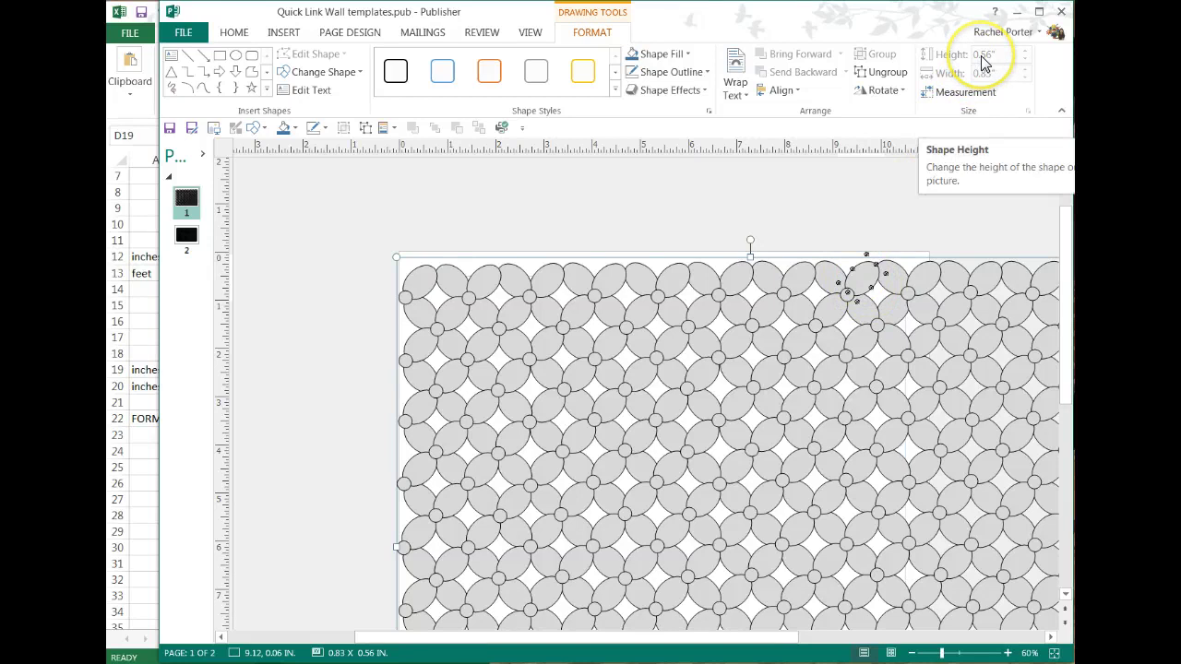
pyautogui.click(138, 200)
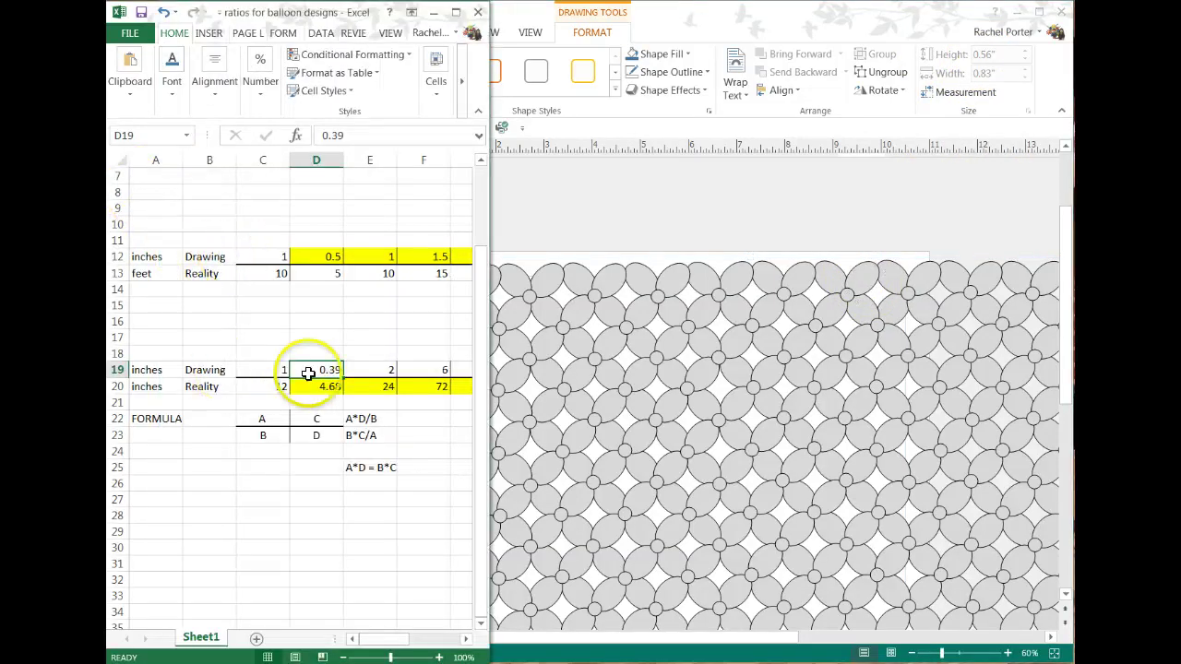
pyautogui.click(372, 372)
pyautogui.write('0.56')
pyautogui.press('Return')
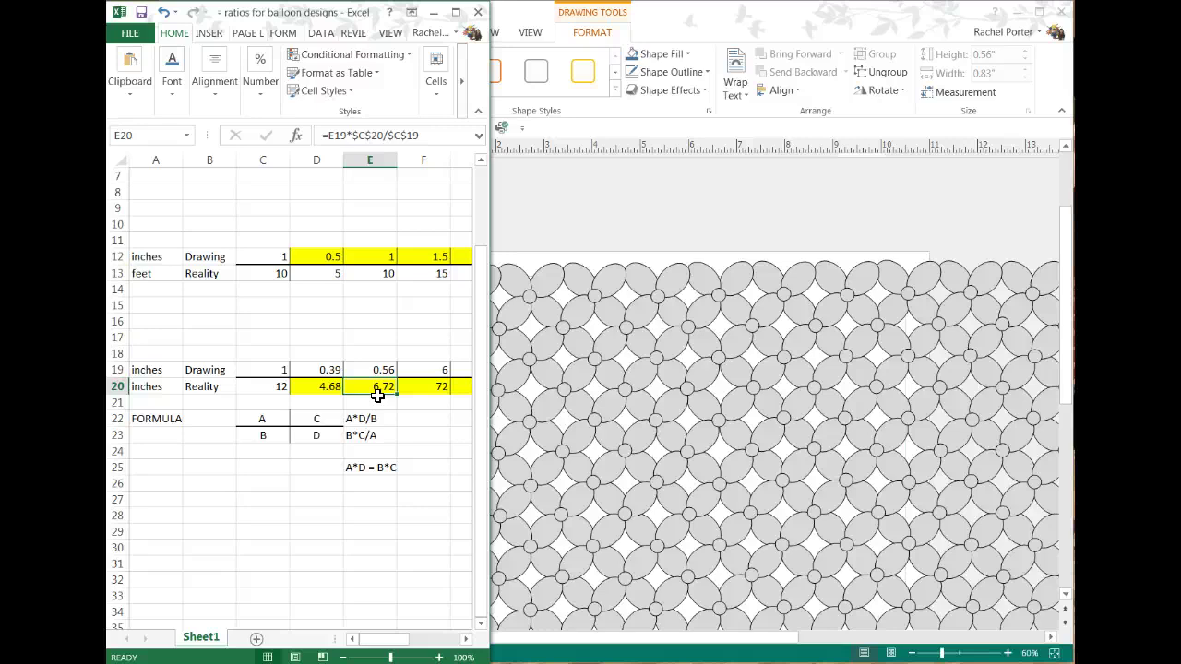
# - Switch back to Publisher and enlarge the balloon grid from its lower-right corner to about 20.66 × 16.88 in
pyautogui.click(538, 215)
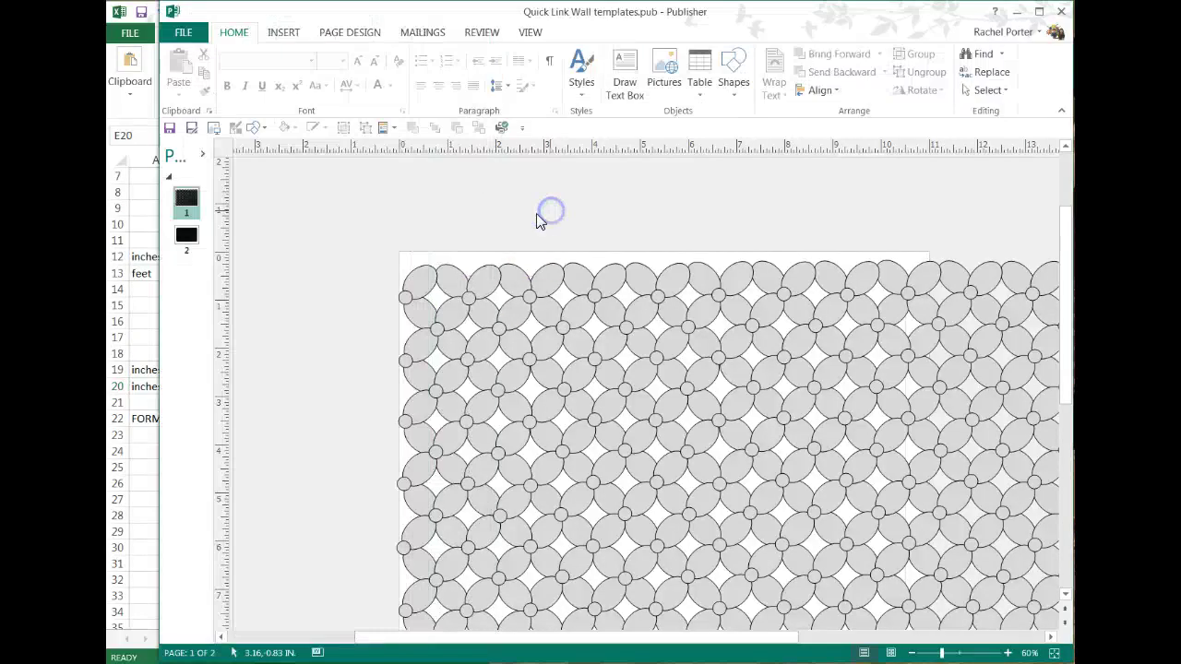
pyautogui.click(911, 653)
pyautogui.click(911, 653)
pyautogui.click(911, 653)
pyautogui.click(911, 653)
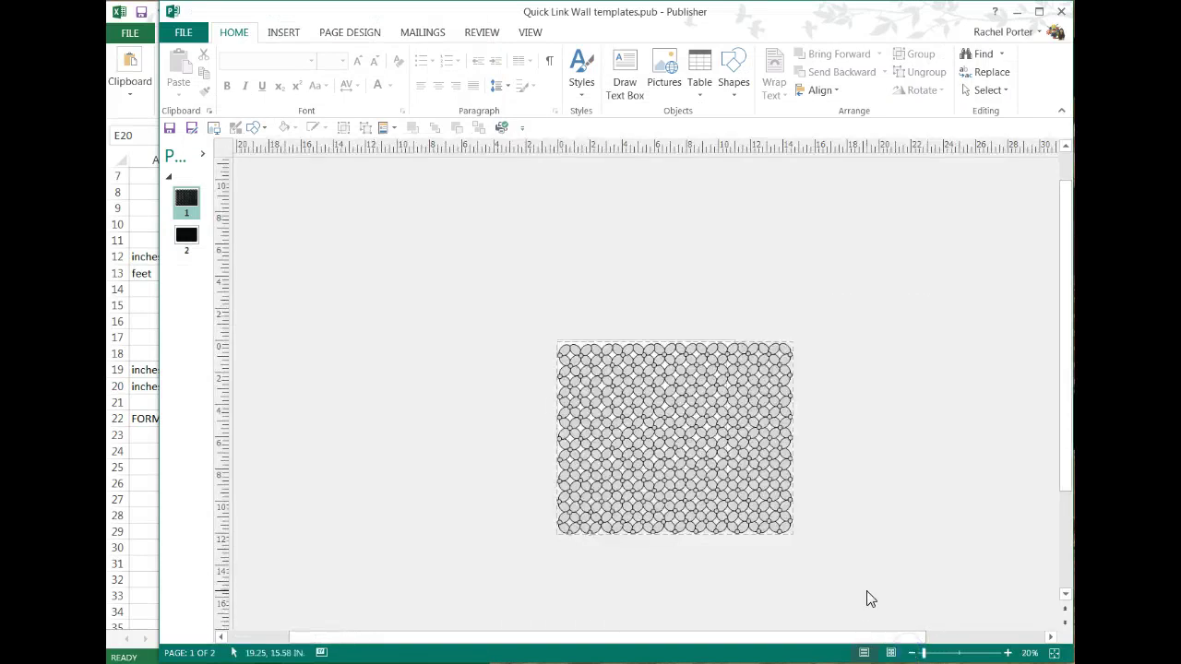
pyautogui.click(753, 503)
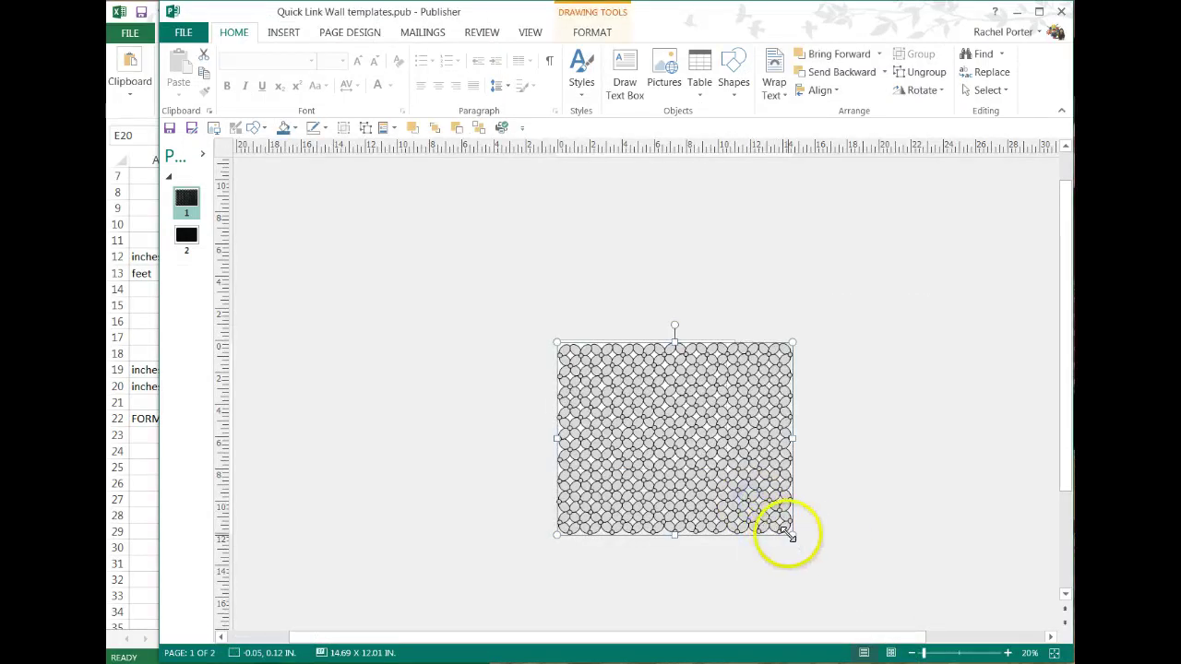
pyautogui.moveTo(789, 533); pyautogui.dragTo(878, 612)
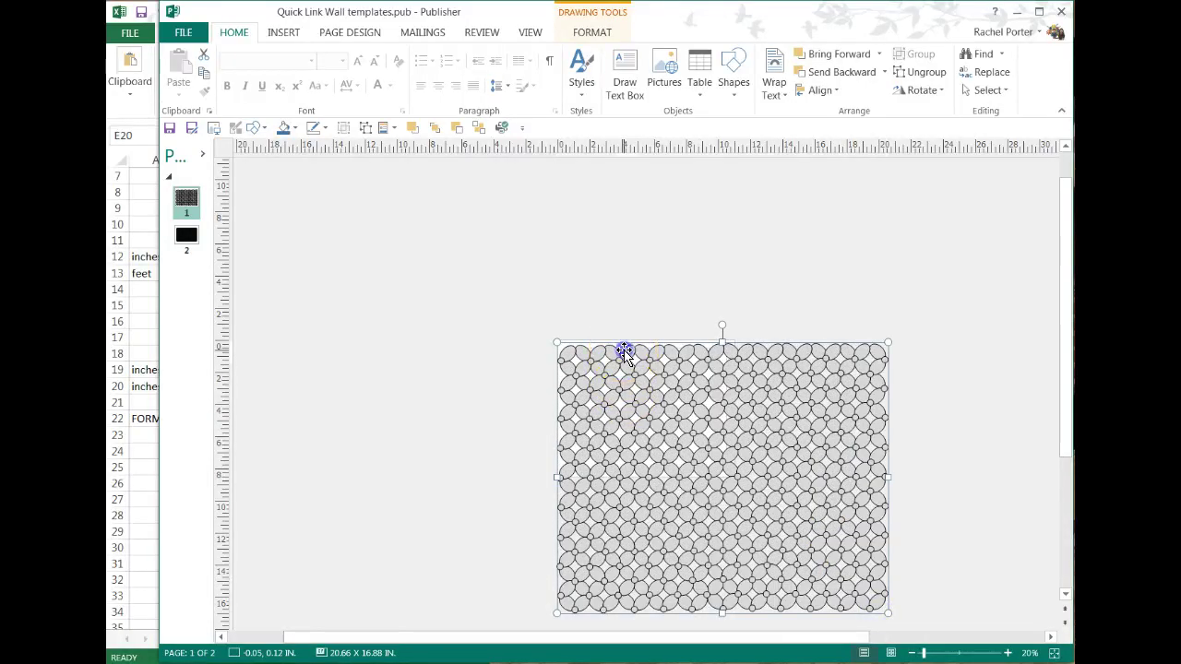
# - Check the height of one top-row balloon and enter 0.79 as the drawing value in cell D19 of the Excel sheet
pyautogui.doubleClick(626, 351)
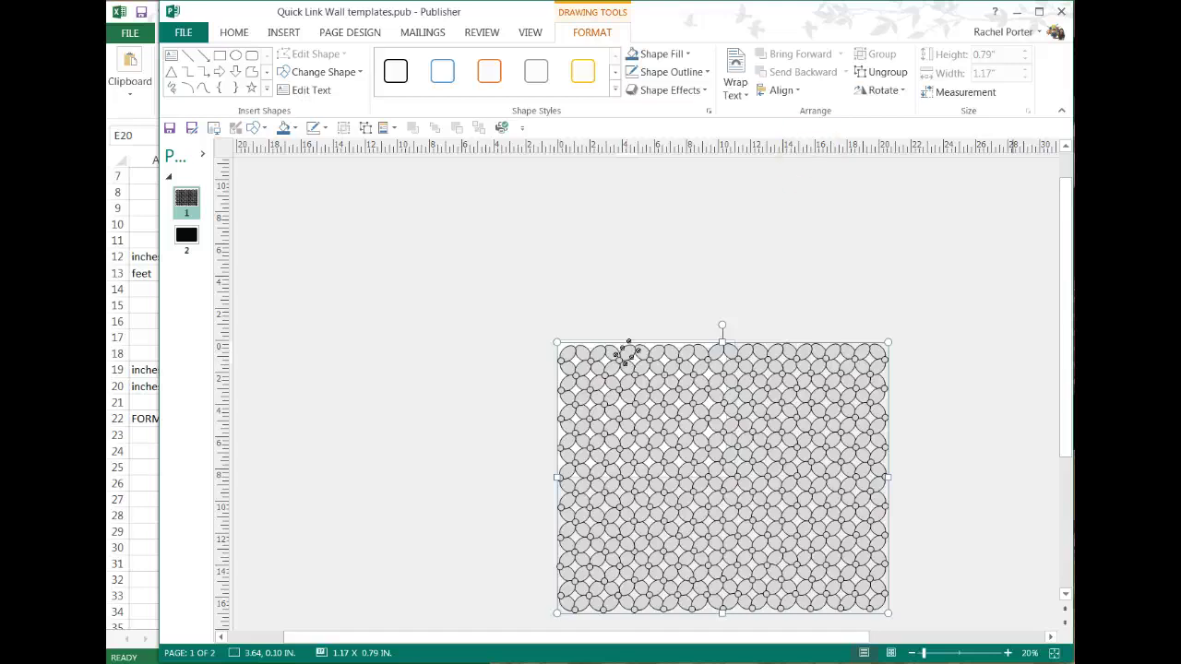
pyautogui.click(134, 126)
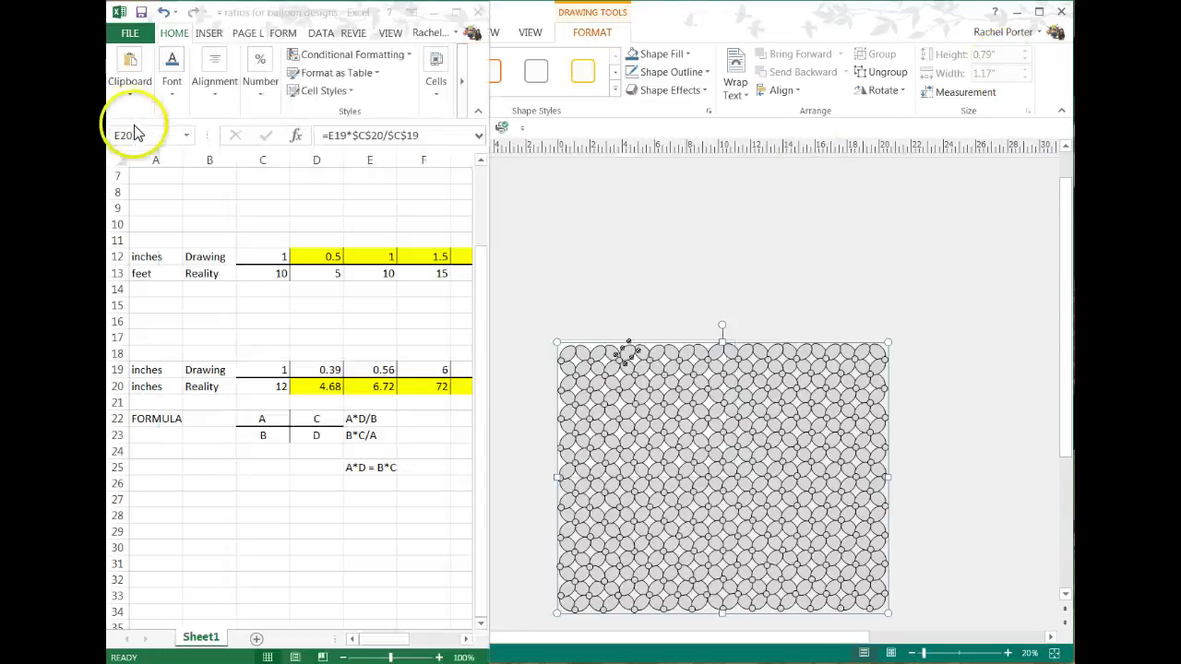
pyautogui.click(325, 369)
pyautogui.write('0.79')
pyautogui.press('Return')
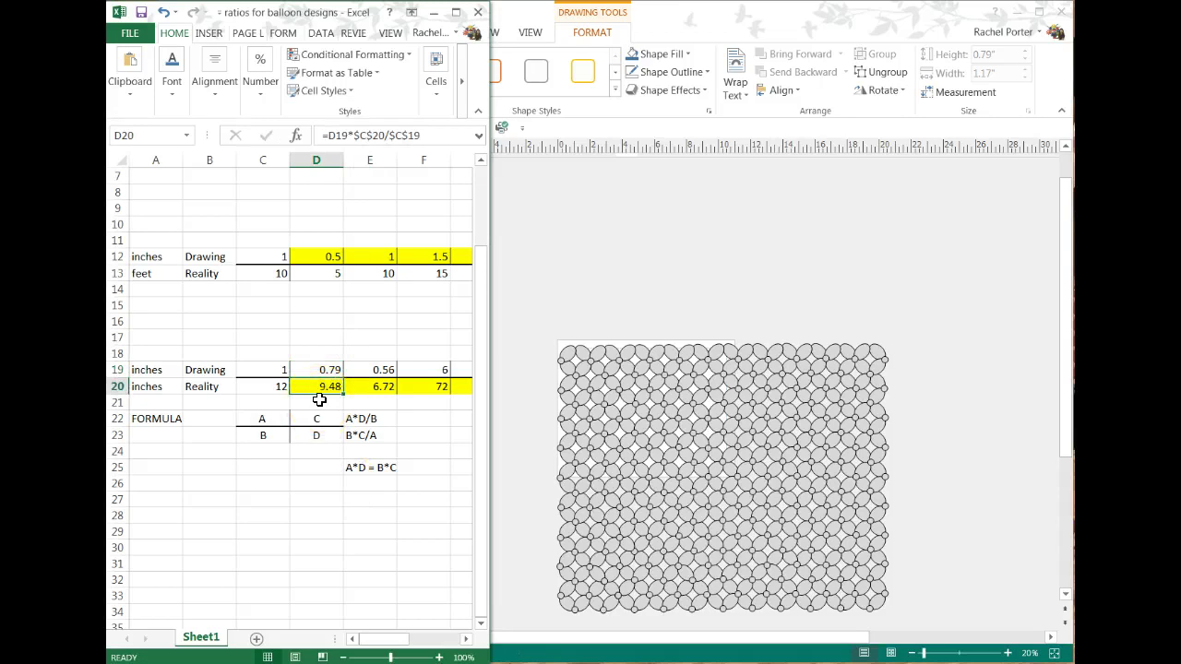
# - Switch back to Publisher and shrink the balloon grid from its upper-left corner to about 20.49 × 16.74 in
pyautogui.click(593, 295)
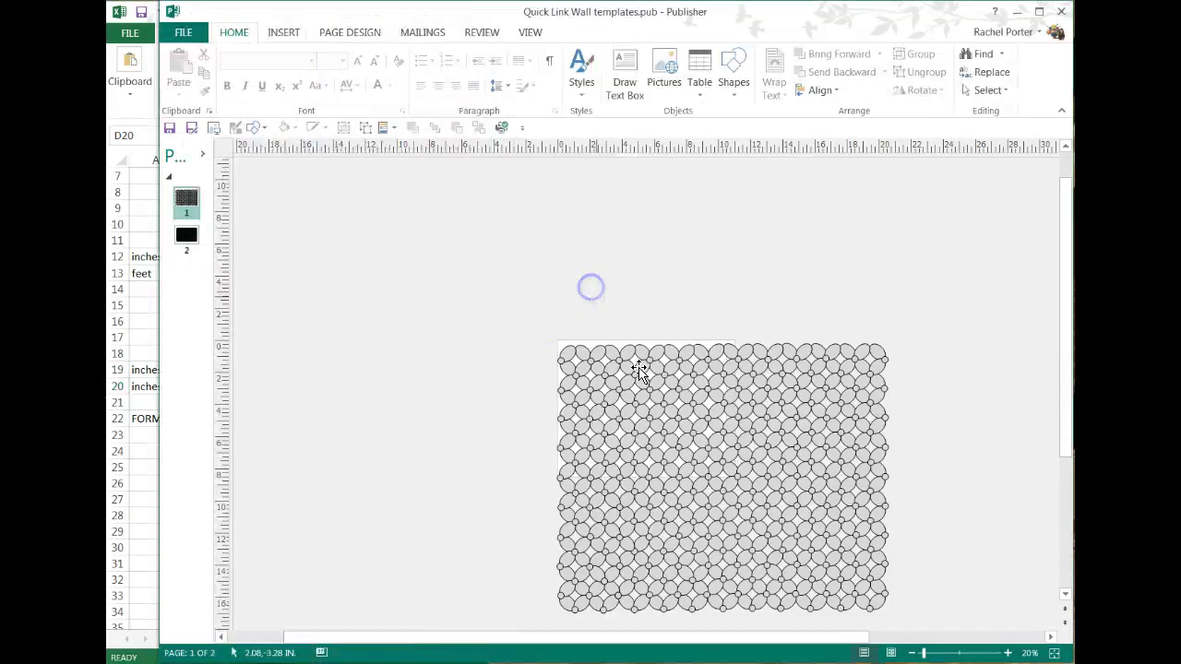
pyautogui.click(1008, 653)
pyautogui.click(1008, 653)
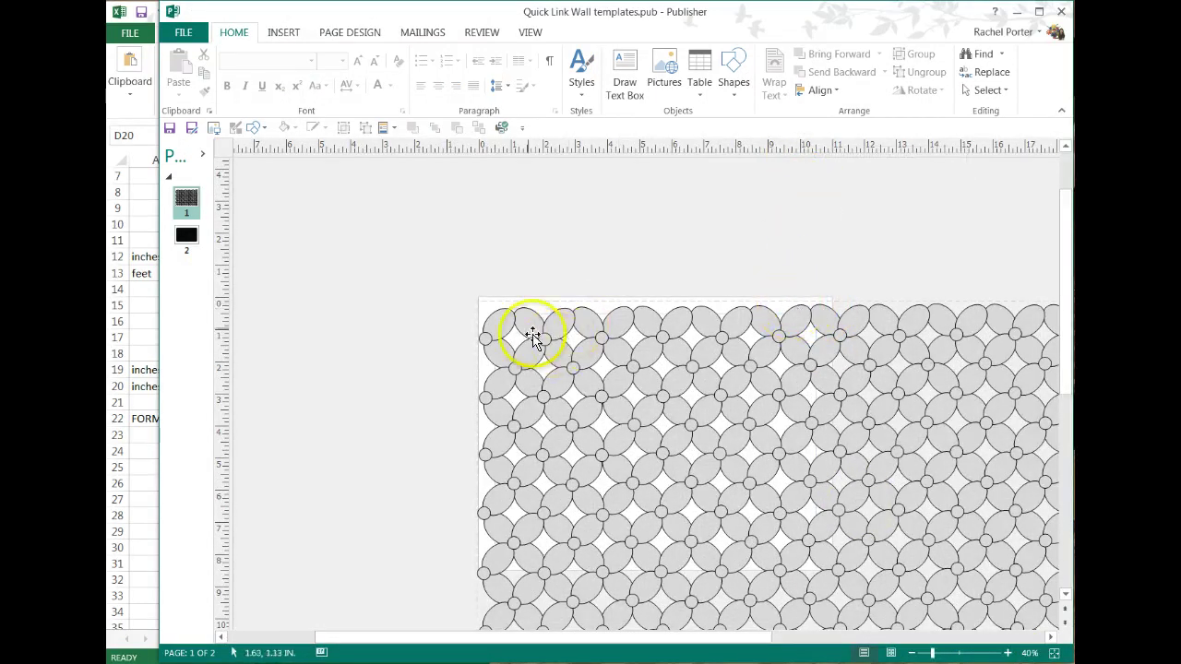
pyautogui.click(504, 329)
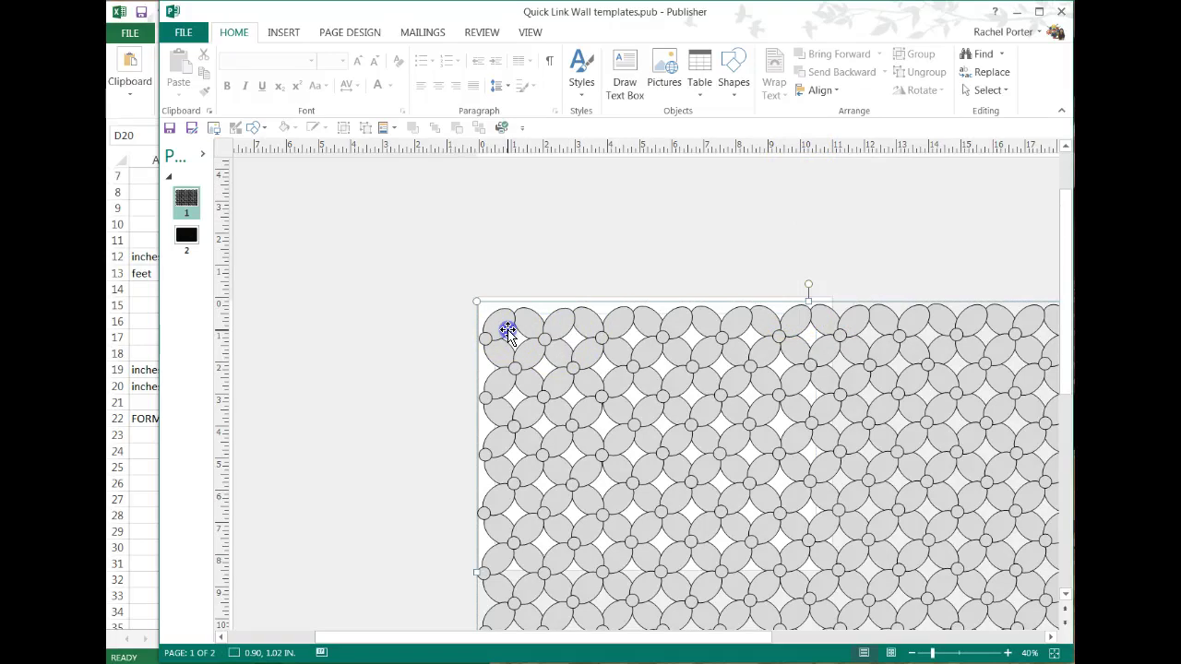
pyautogui.click(474, 299)
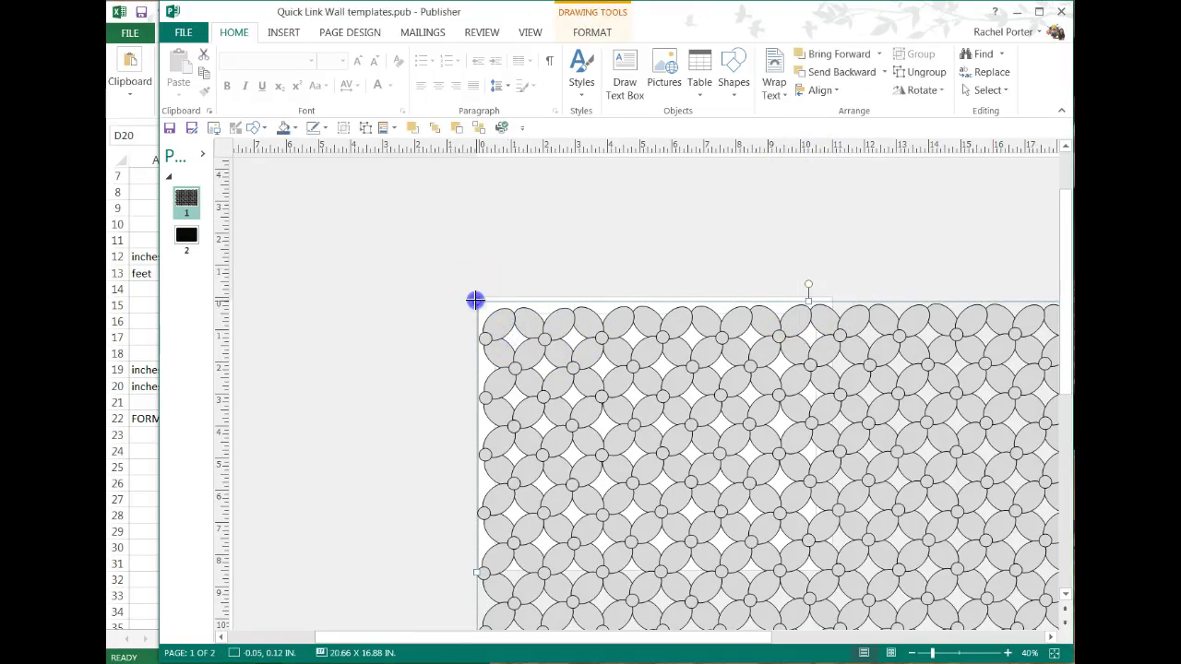
pyautogui.moveTo(474, 299); pyautogui.dragTo(484, 308)
# - Nudge the balloon grid left and up so it lines up with the page's upper-left corner
pyautogui.hotkey('alt', 'Left')
pyautogui.hotkey('alt', 'Left')
pyautogui.hotkey('alt', 'Left')
pyautogui.hotkey('alt', 'Left')
pyautogui.hotkey('alt', 'Left')
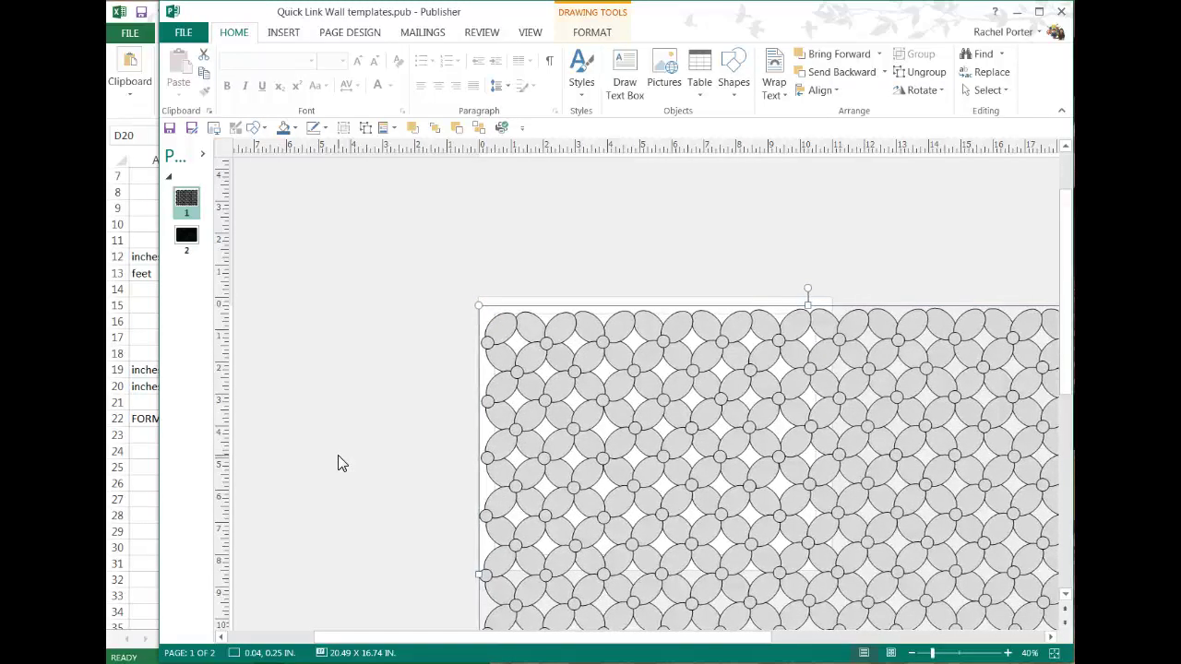
pyautogui.hotkey('alt', 'Up')
pyautogui.click(690, 353)
pyautogui.press('Up')
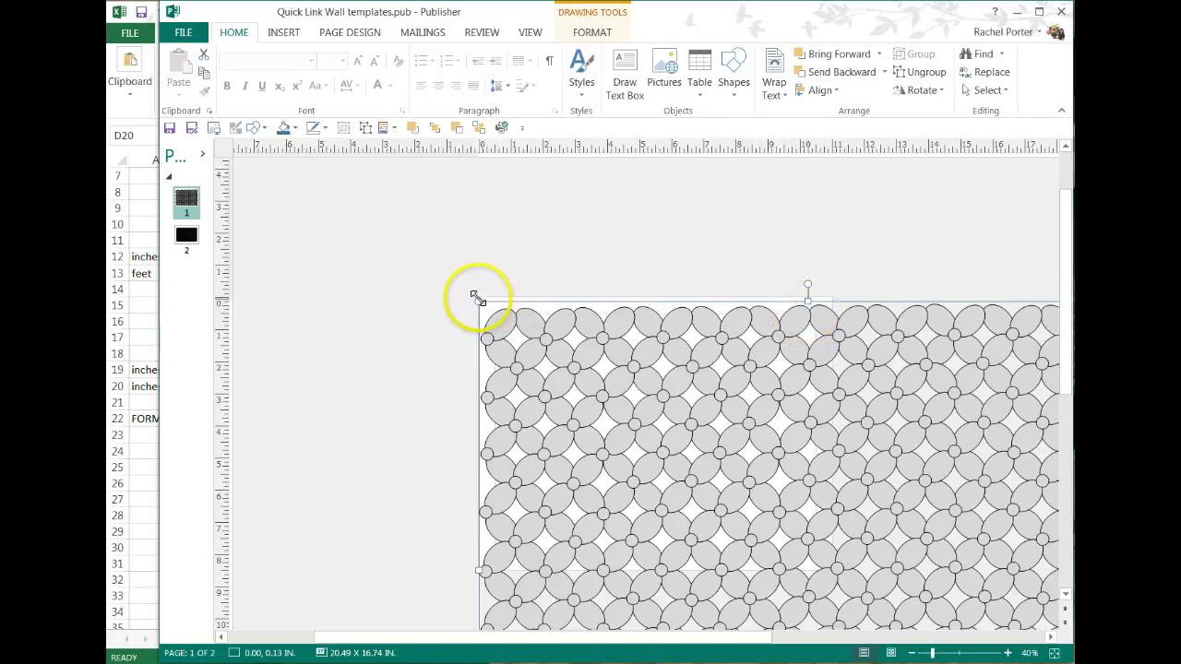
# - Shrink the balloon grid slightly to about 20.41 × 16.68 in and nudge it back to the page's upper-left corner
pyautogui.moveTo(477, 299); pyautogui.dragTo(481, 304)
pyautogui.hotkey('alt', 'Left')
pyautogui.hotkey('alt', 'Left')
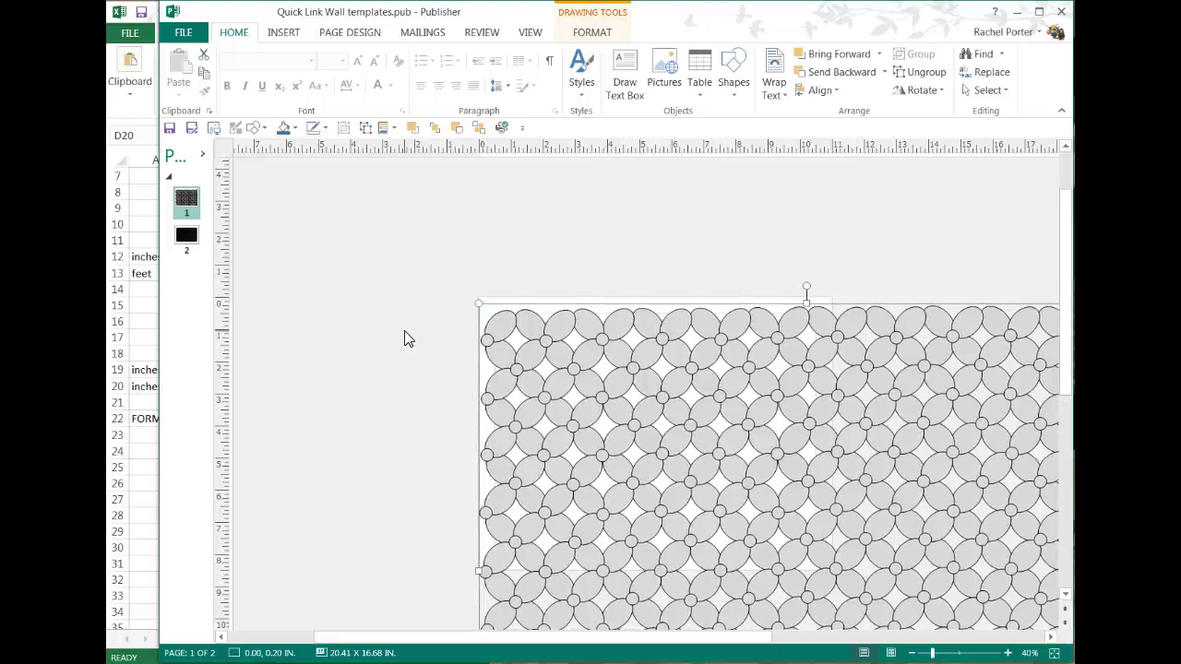
pyautogui.hotkey('alt', 'Up')
pyautogui.hotkey('alt', 'Up')
pyautogui.click(812, 298)
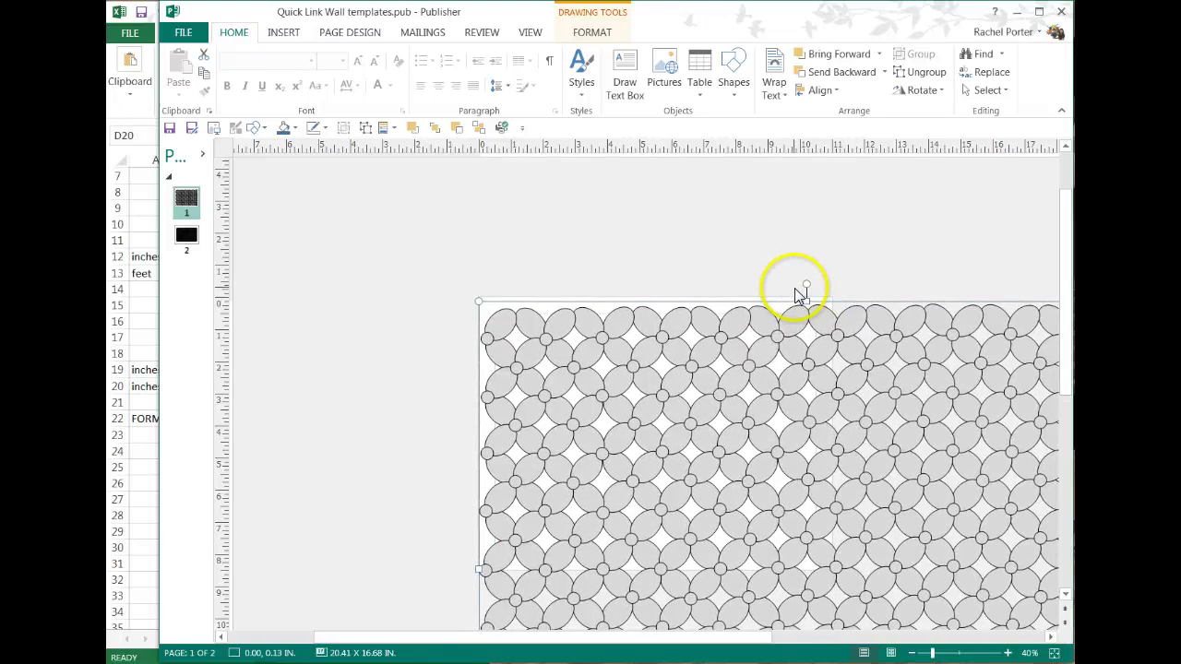
pyautogui.click(507, 339)
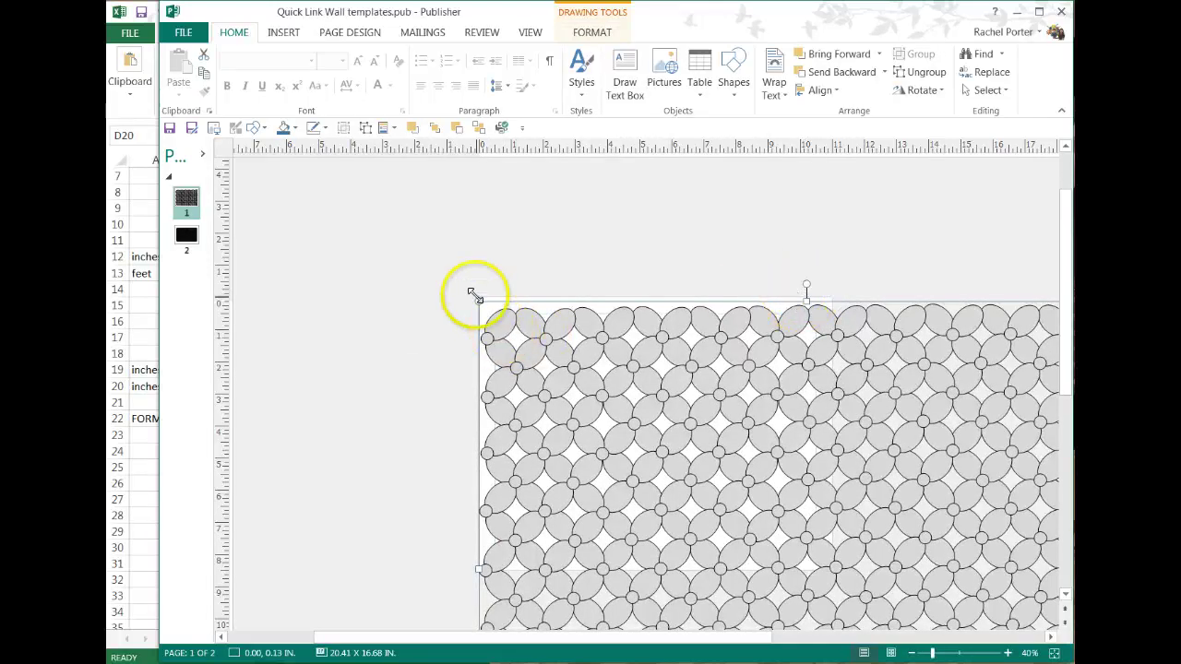
# - Reduce the balloon grid to about 20.27 × 16.57 in and nudge it left and up to the page corner
pyautogui.moveTo(473, 295); pyautogui.dragTo(480, 305)
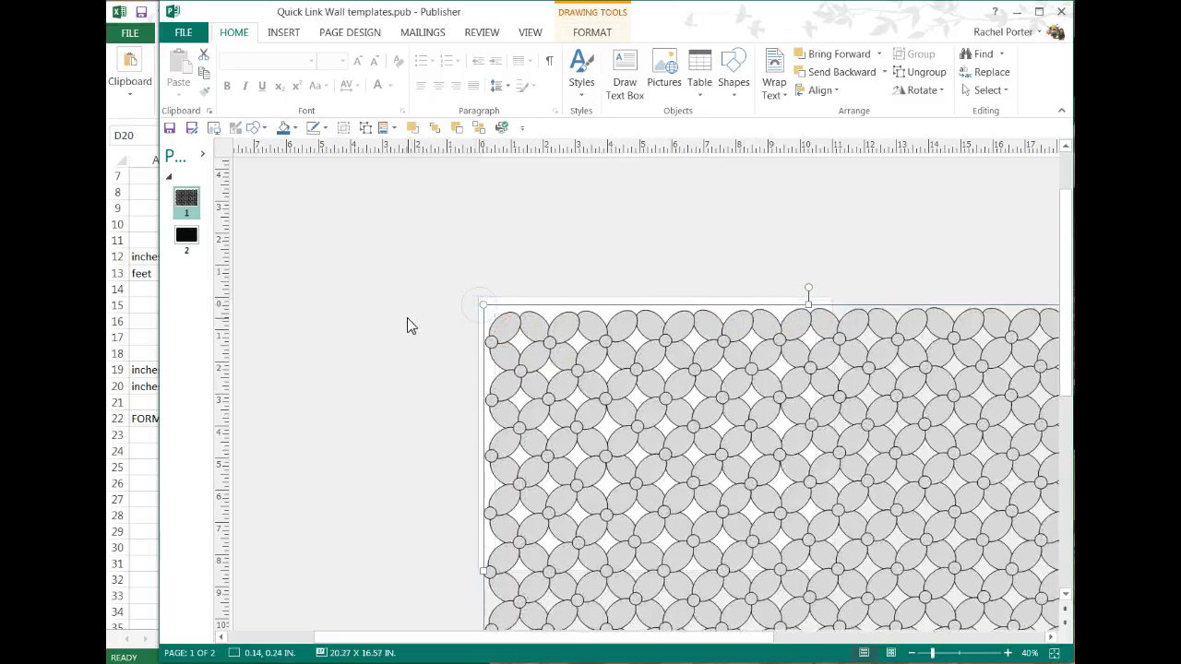
pyautogui.click(412, 323)
pyautogui.press('Left')
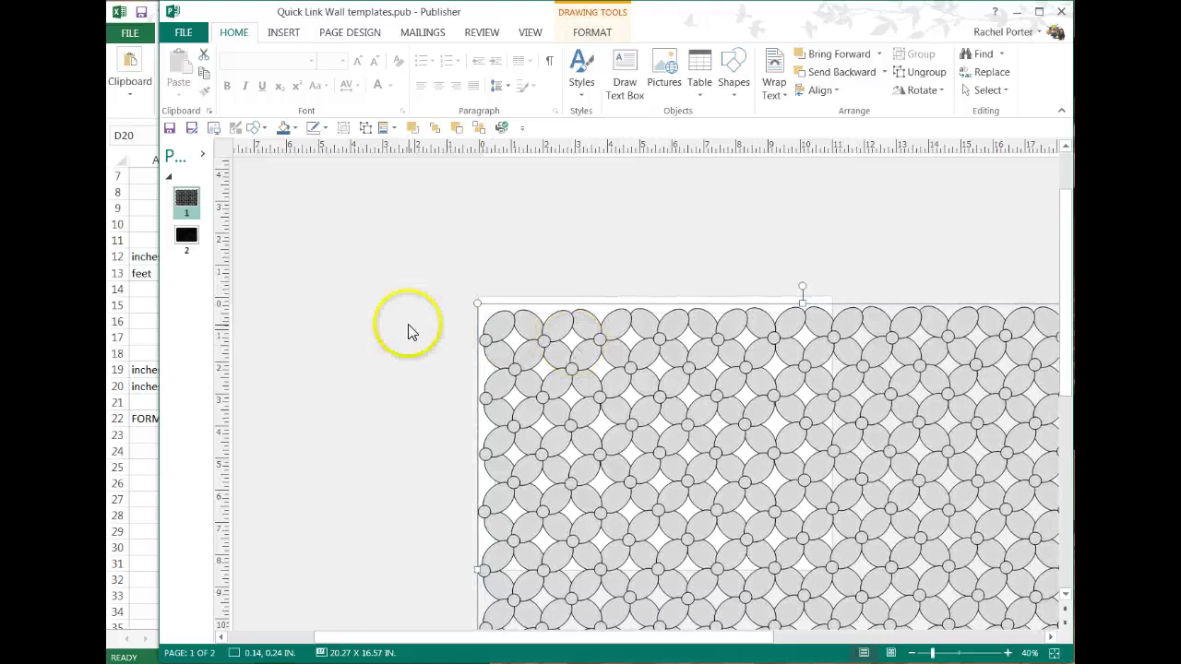
pyautogui.press('Up')
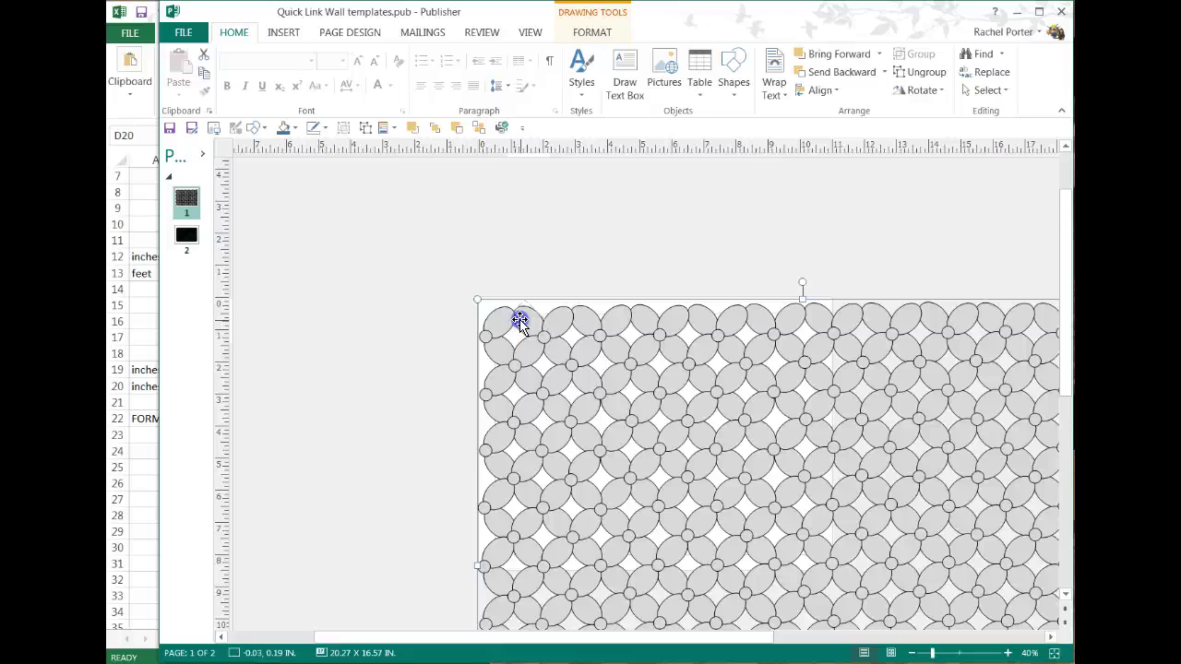
# - Check the height of one top-row balloon and enter 0.78 as the drawing value in cell D19 of the Excel sheet
pyautogui.click(526, 320)
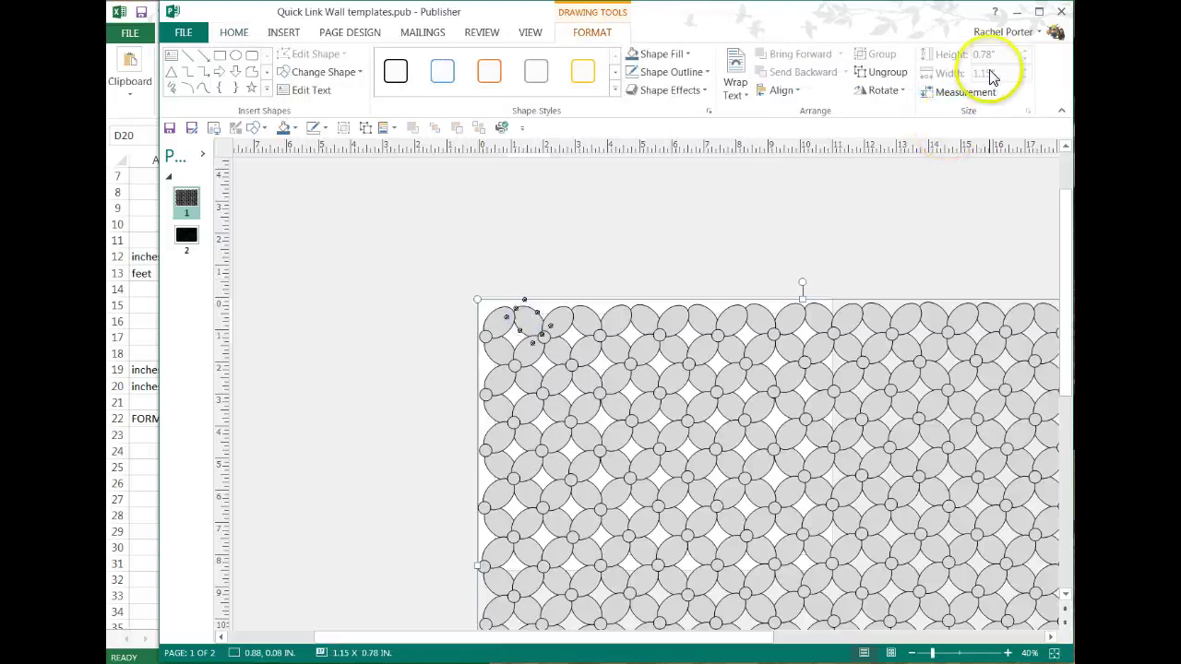
pyautogui.click(139, 218)
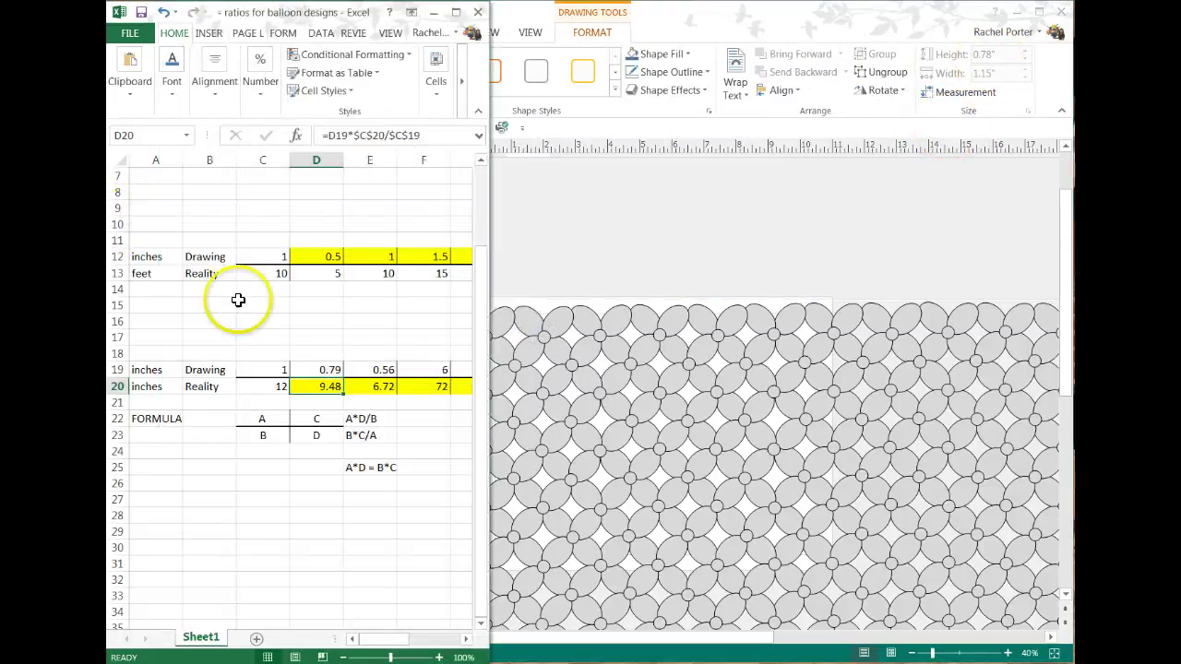
pyautogui.click(311, 368)
pyautogui.write('.7')
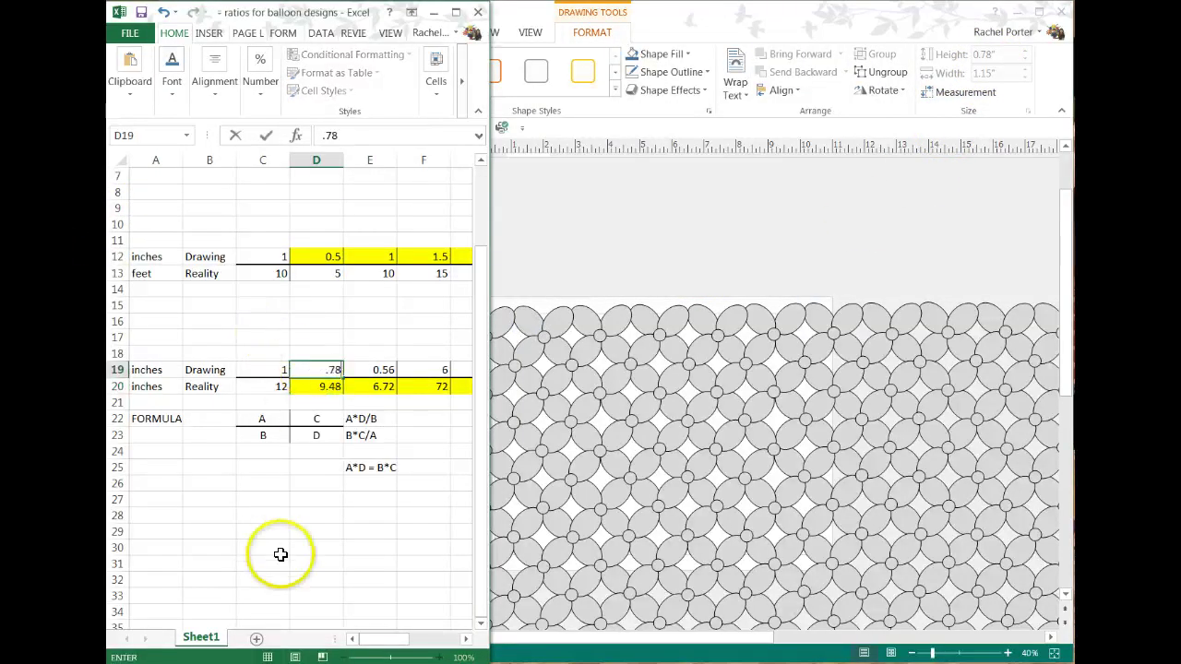
pyautogui.press('Return')
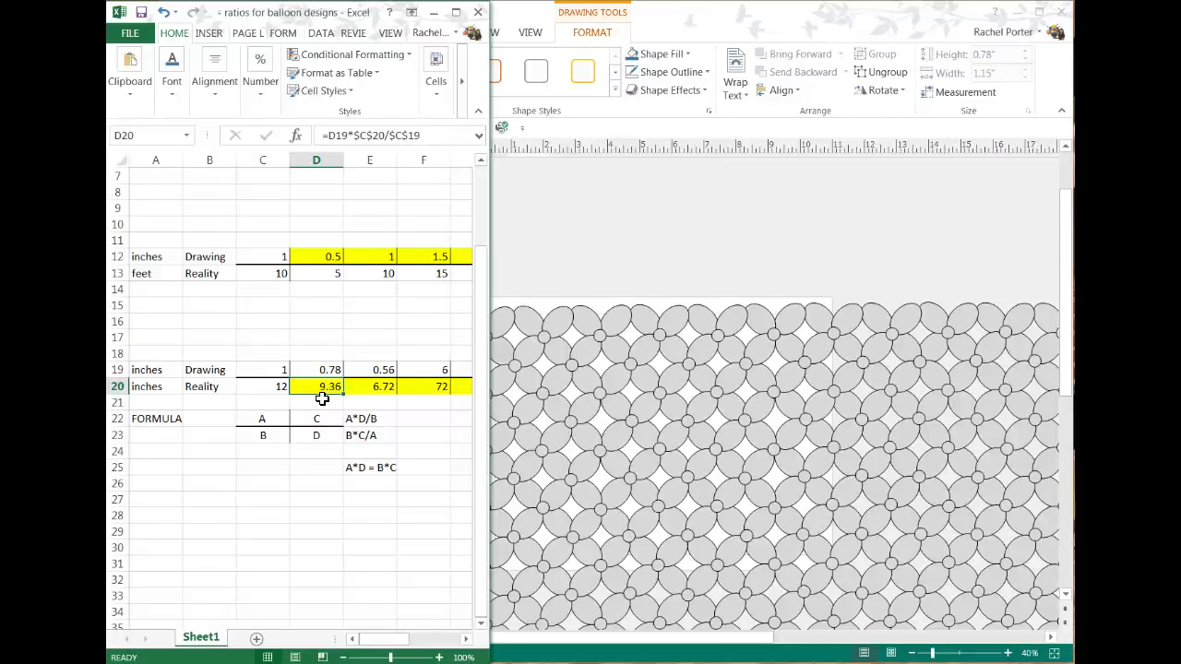
pyautogui.click(322, 385)
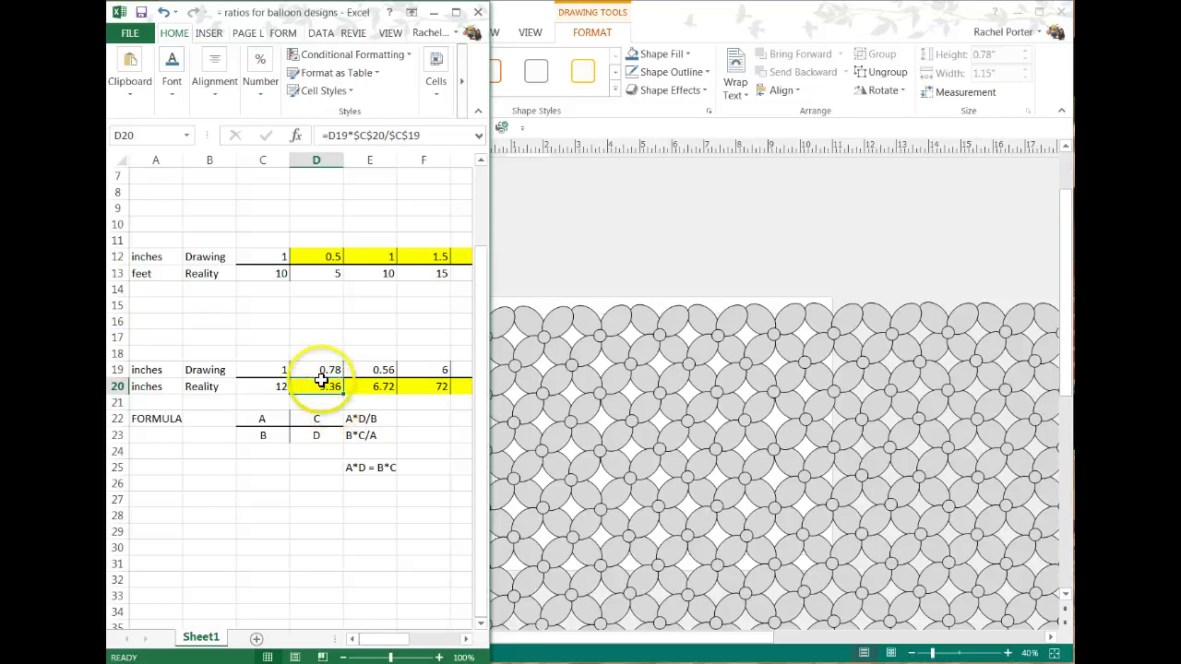
# - Enter 9 as the reality value in cell D13, check a top-row balloon's height in Publisher, and return to Excel
pyautogui.click(317, 273)
pyautogui.write('9')
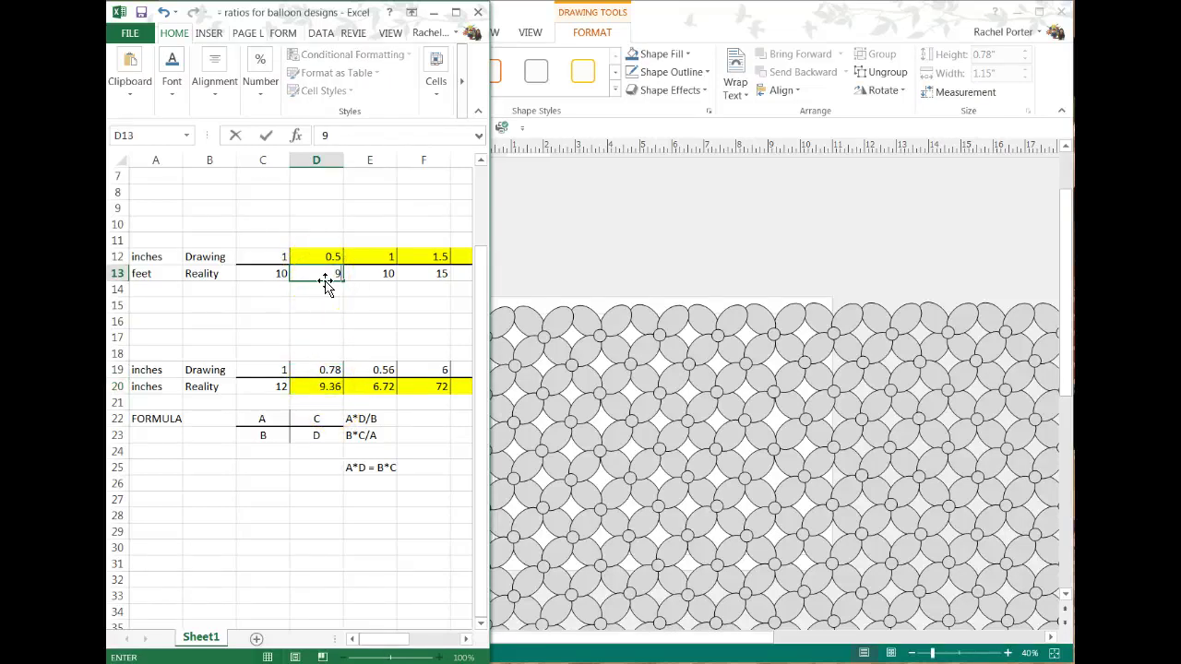
pyautogui.press('Return')
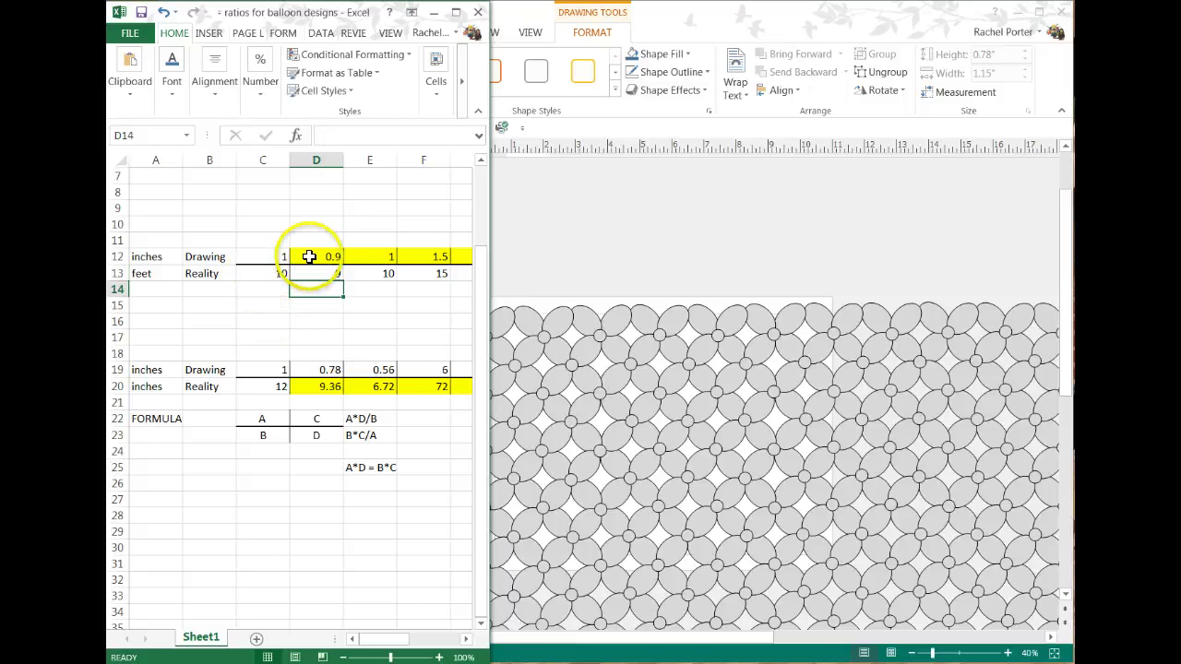
pyautogui.click(557, 331)
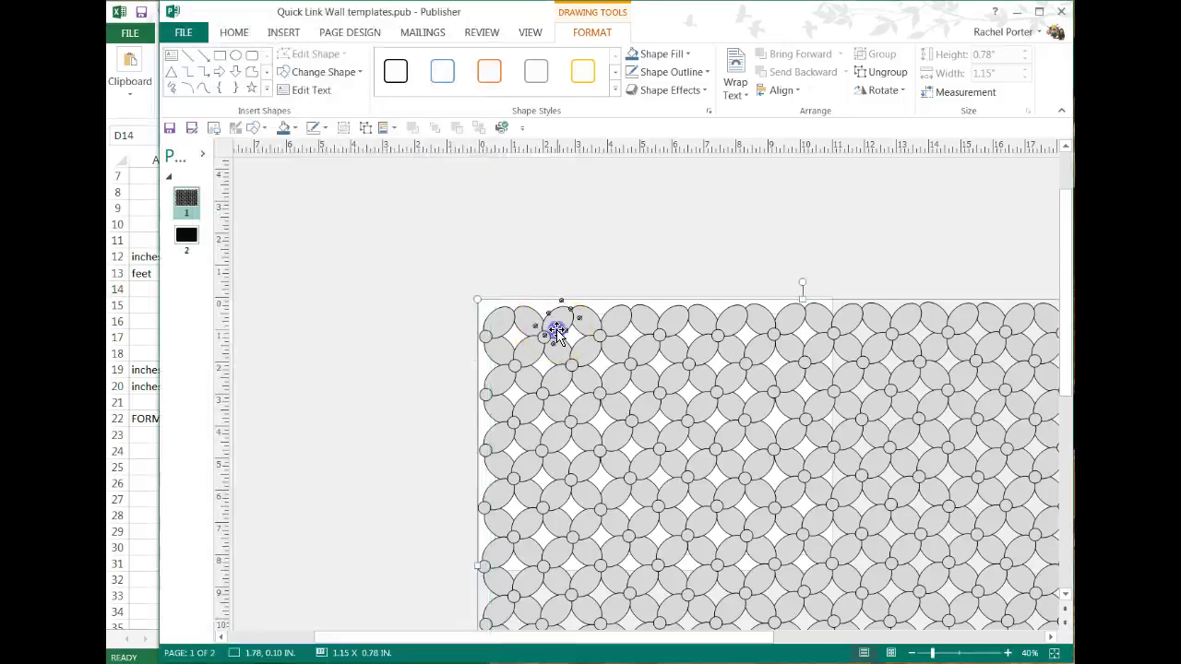
pyautogui.click(152, 316)
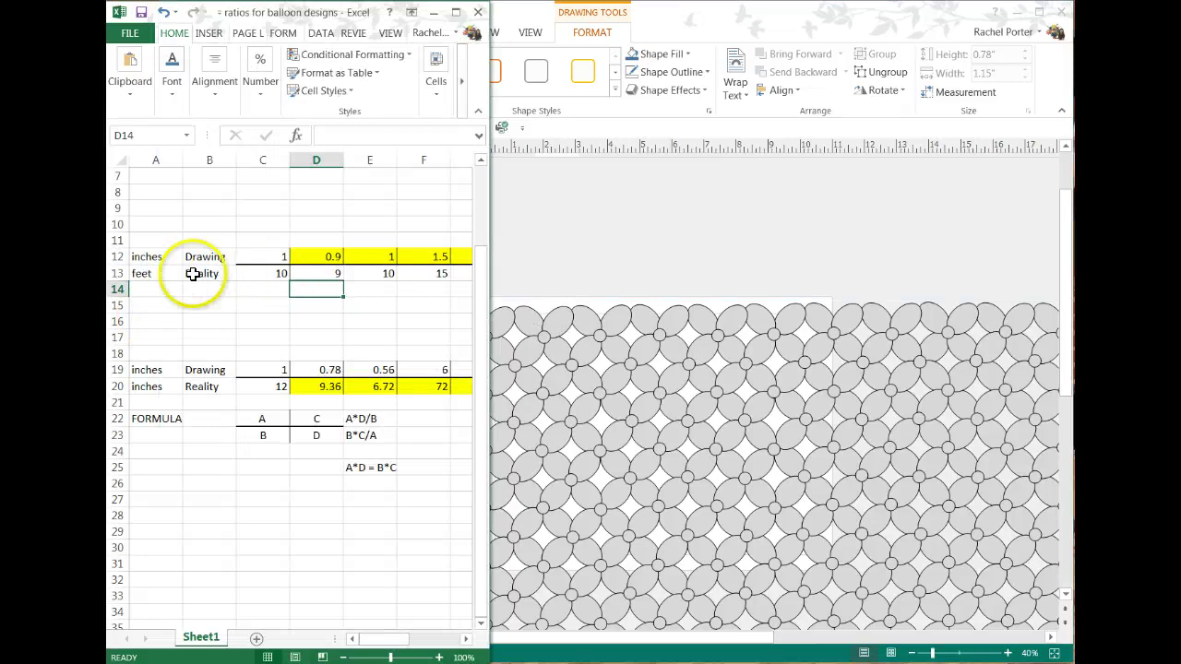
# - Change the reality unit label in cell A13 to inches and set the base reality value in C13 to 12
pyautogui.click(158, 273)
pyautogui.write('inches')
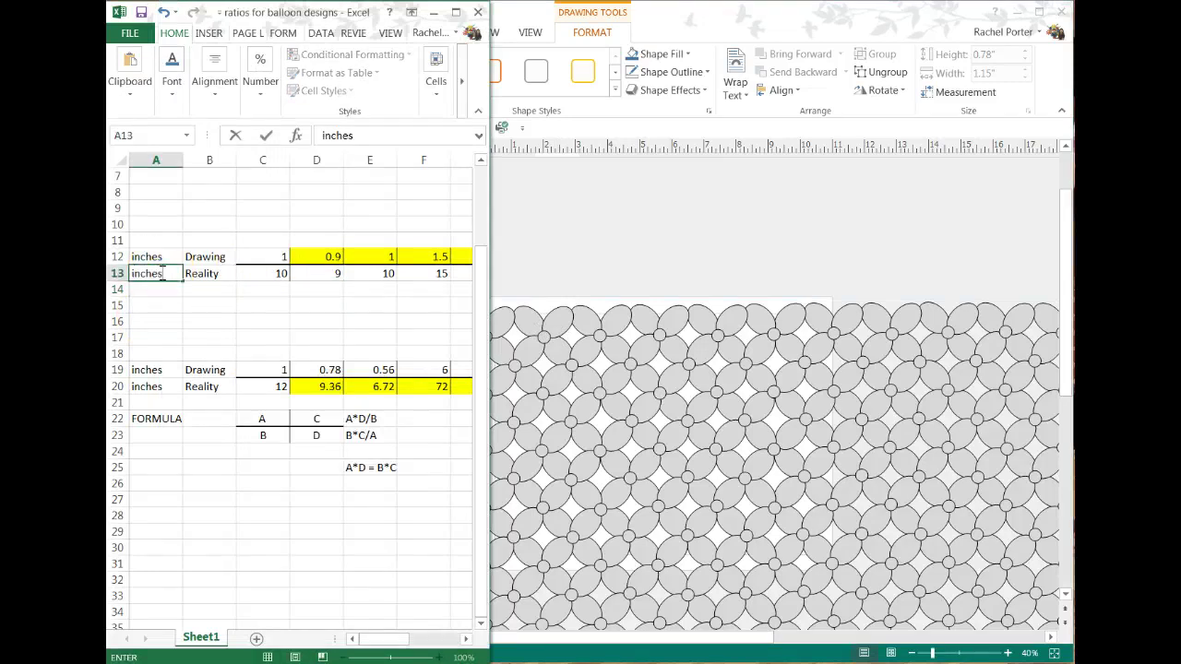
pyautogui.press('Return')
pyautogui.click(272, 273)
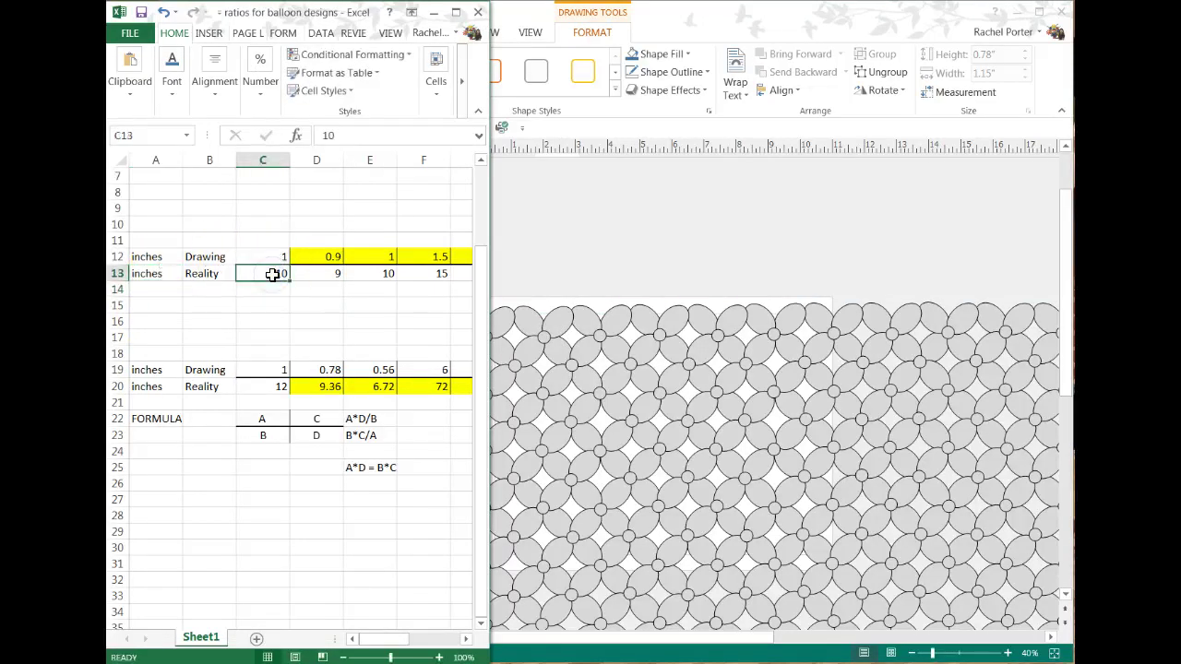
pyautogui.write('12')
pyautogui.press('Return')
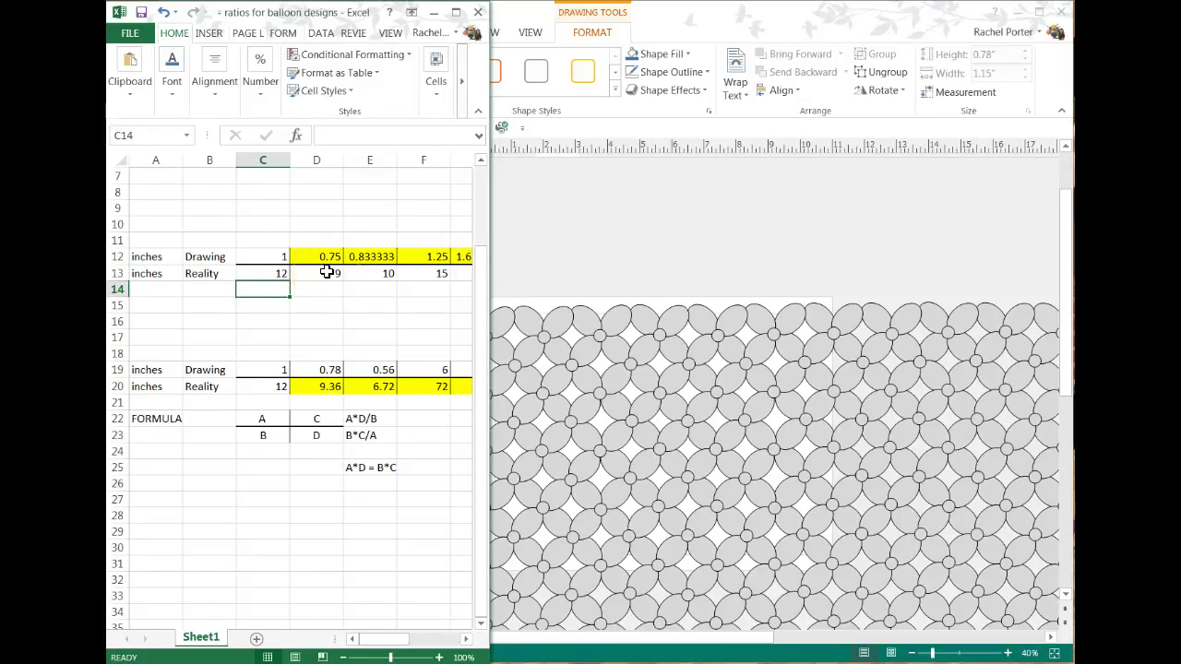
# - Switch to Publisher, shrink the grid until one top-row balloon is 0.75 in high, and move the grid to the page's upper-left corner
pyautogui.click(561, 323)
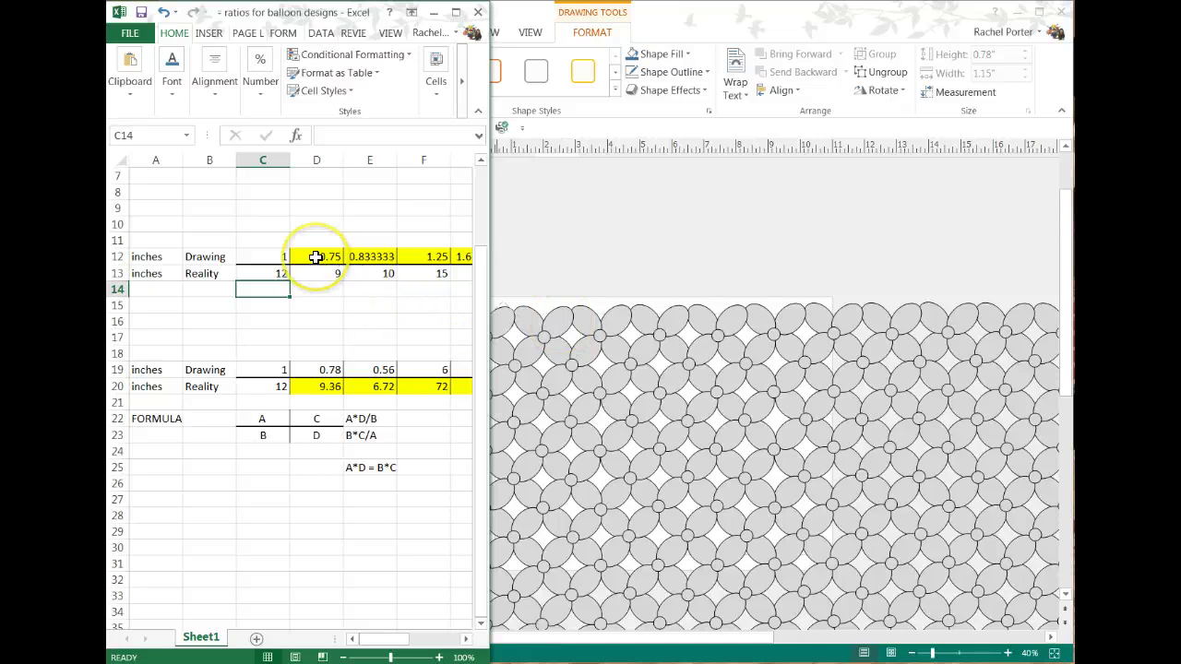
pyautogui.click(555, 325)
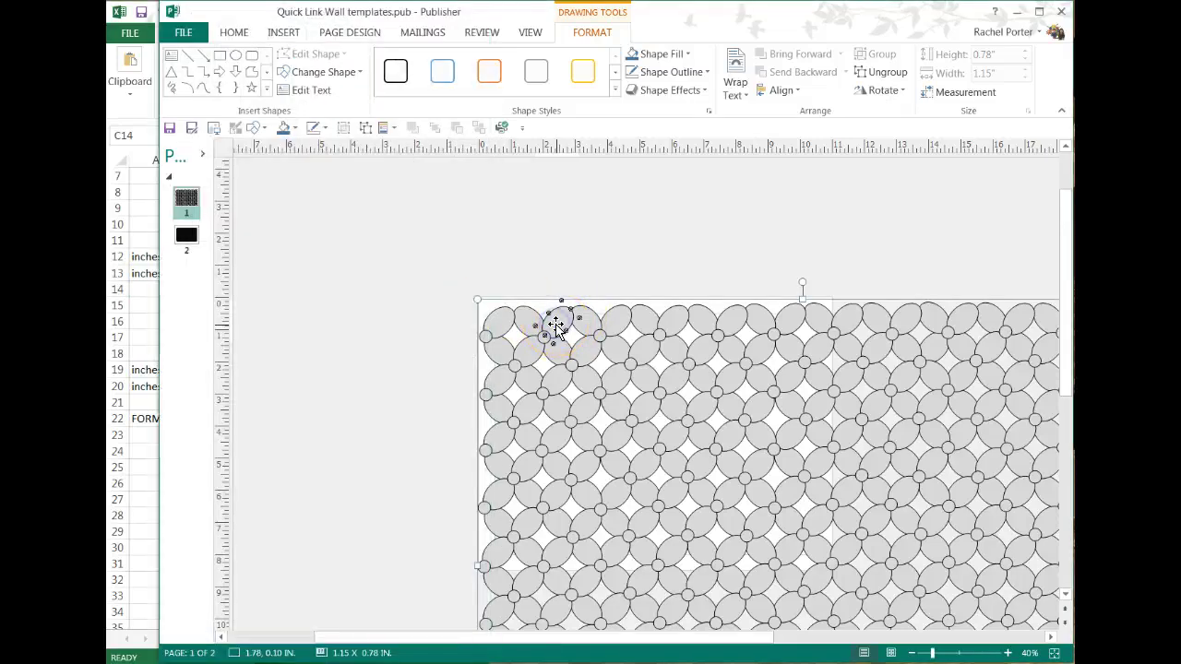
pyautogui.moveTo(514, 318); pyautogui.dragTo(480, 302)
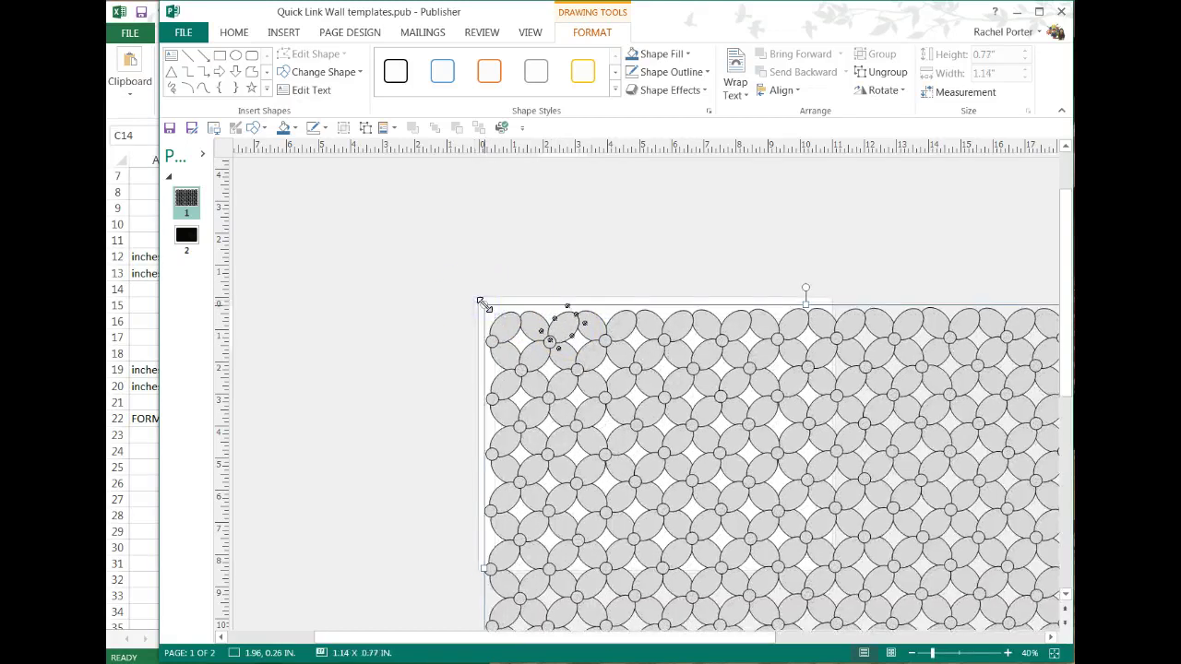
pyautogui.moveTo(489, 314); pyautogui.dragTo(497, 320)
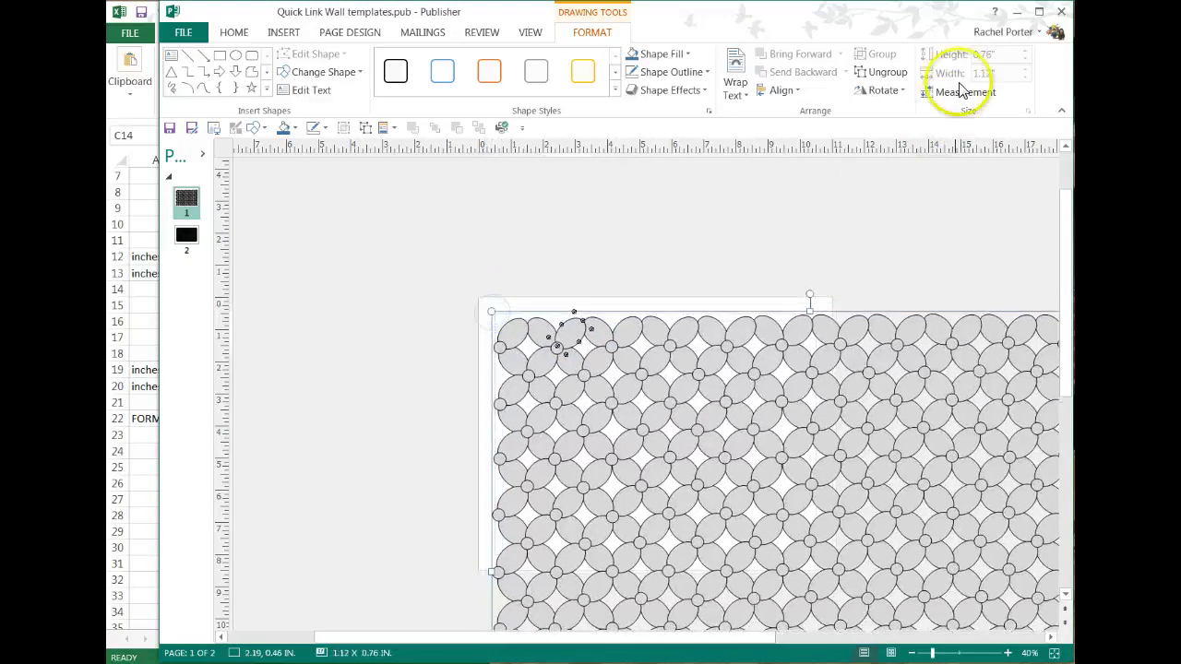
pyautogui.click(494, 313)
pyautogui.moveTo(495, 315); pyautogui.dragTo(496, 319)
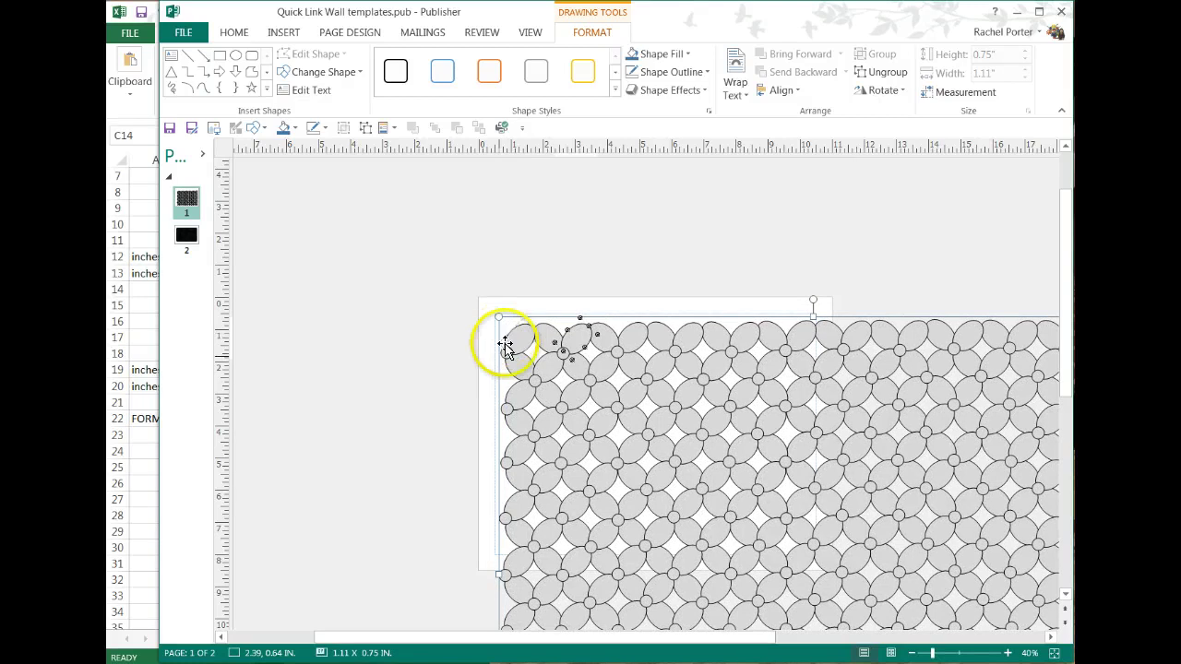
pyautogui.moveTo(573, 339); pyautogui.dragTo(501, 319)
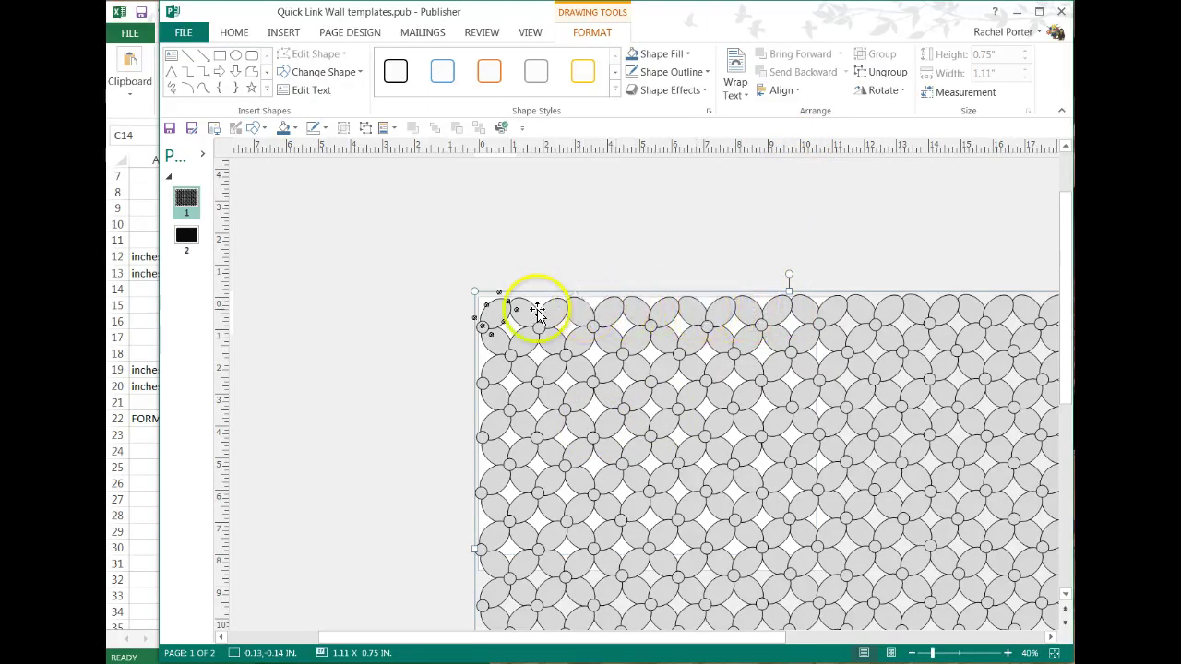
pyautogui.click(372, 295)
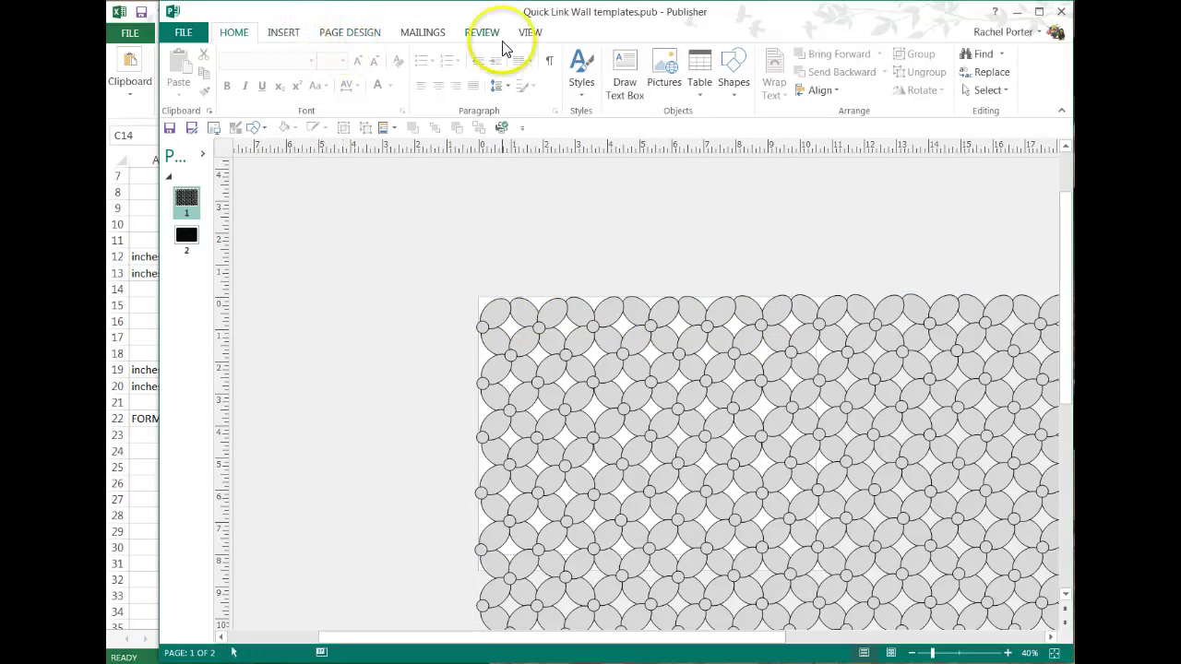
# - Add a 22 pt text box beside the grid reading 9" it takes 11 balloons for 10', and lengthen it to about 8.06 in
pyautogui.click(625, 72)
pyautogui.moveTo(292, 207); pyautogui.dragTo(430, 357)
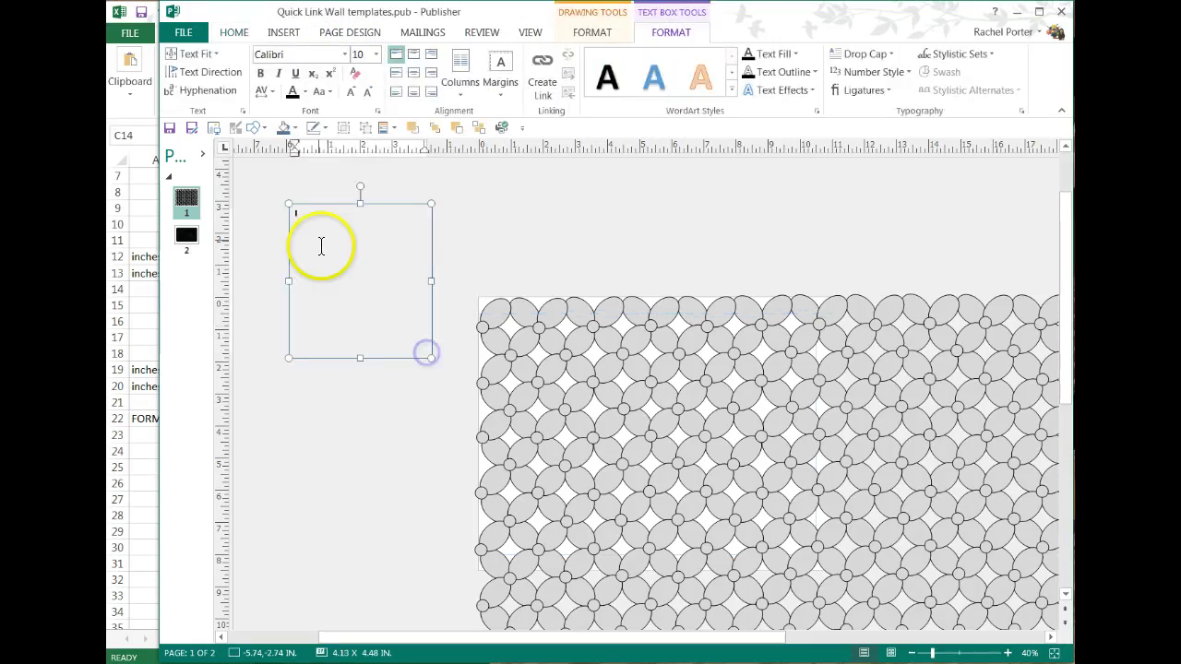
pyautogui.click(351, 95)
pyautogui.click(350, 94)
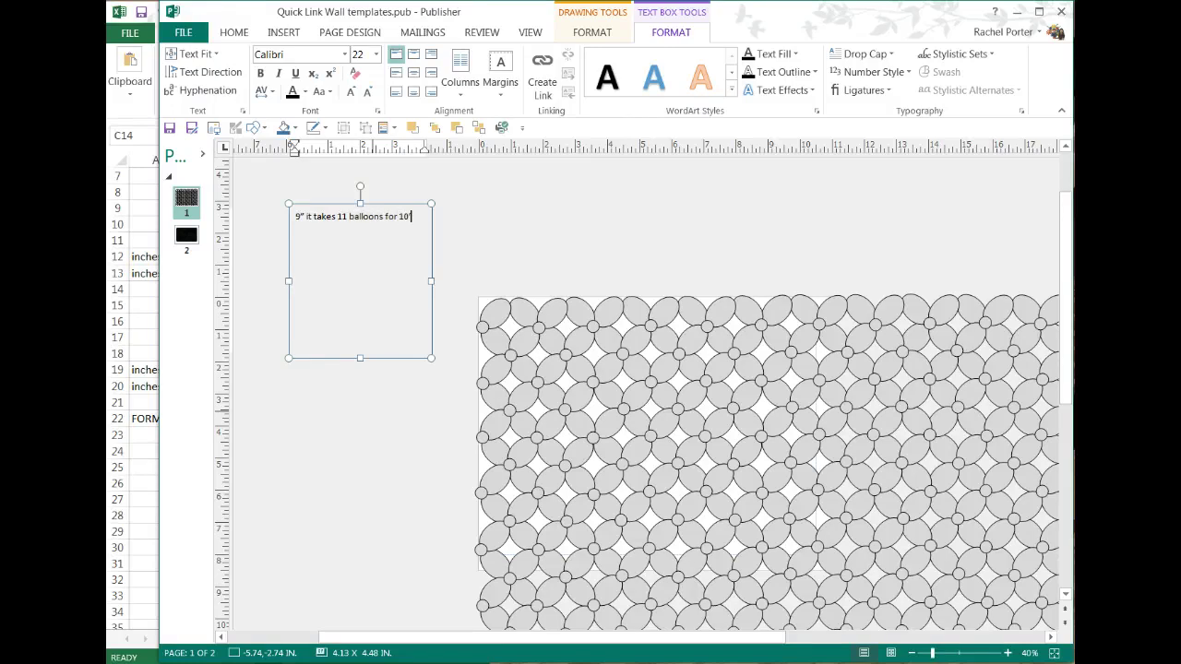
pyautogui.click(422, 599)
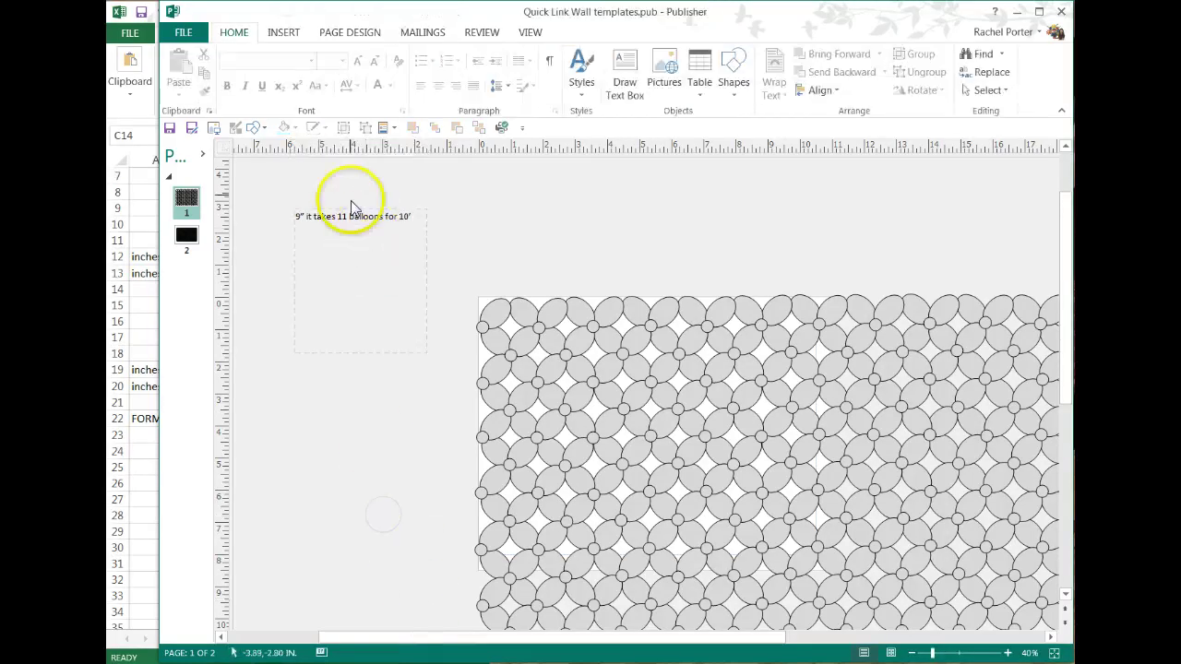
pyautogui.click(357, 351)
pyautogui.moveTo(357, 352); pyautogui.dragTo(359, 468)
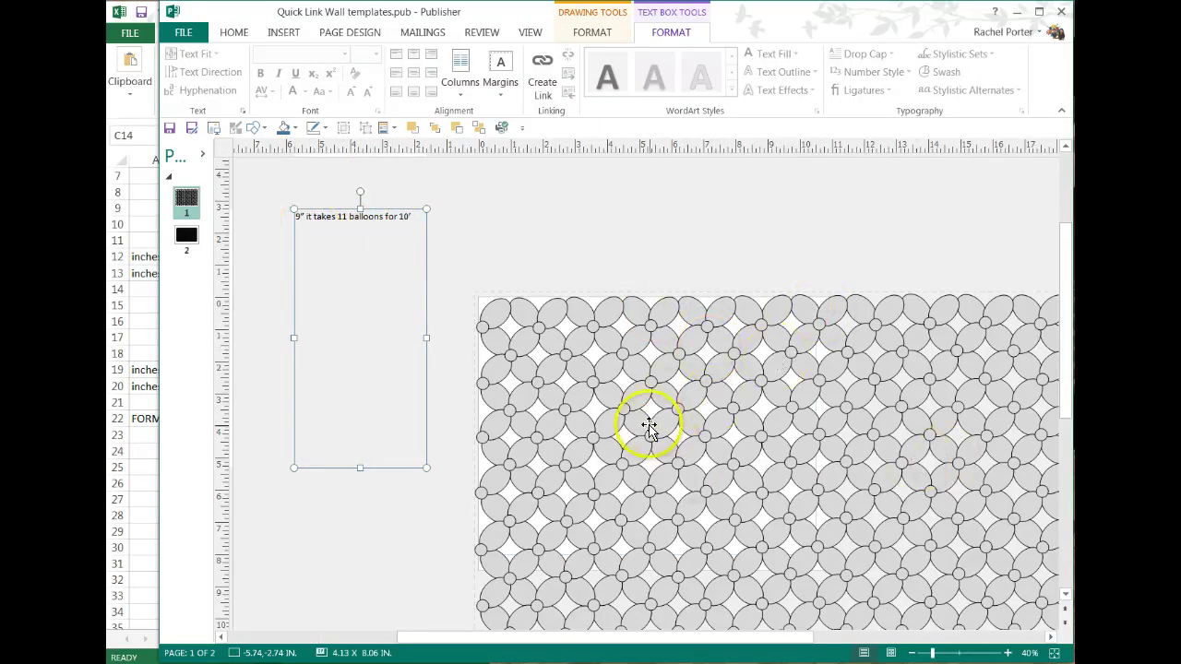
# - Resize the balloon grid to 8 in wide and move it to the upper-left corner inside the page margins
pyautogui.click(300, 217)
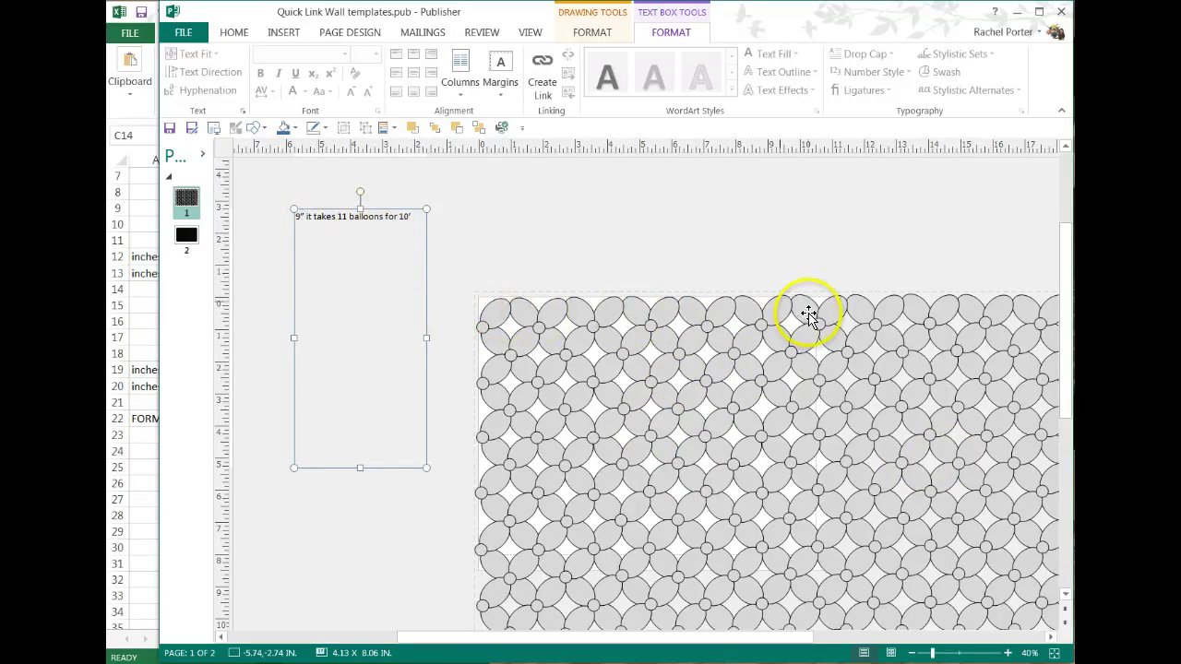
pyautogui.scroll(-1, 615, 215)
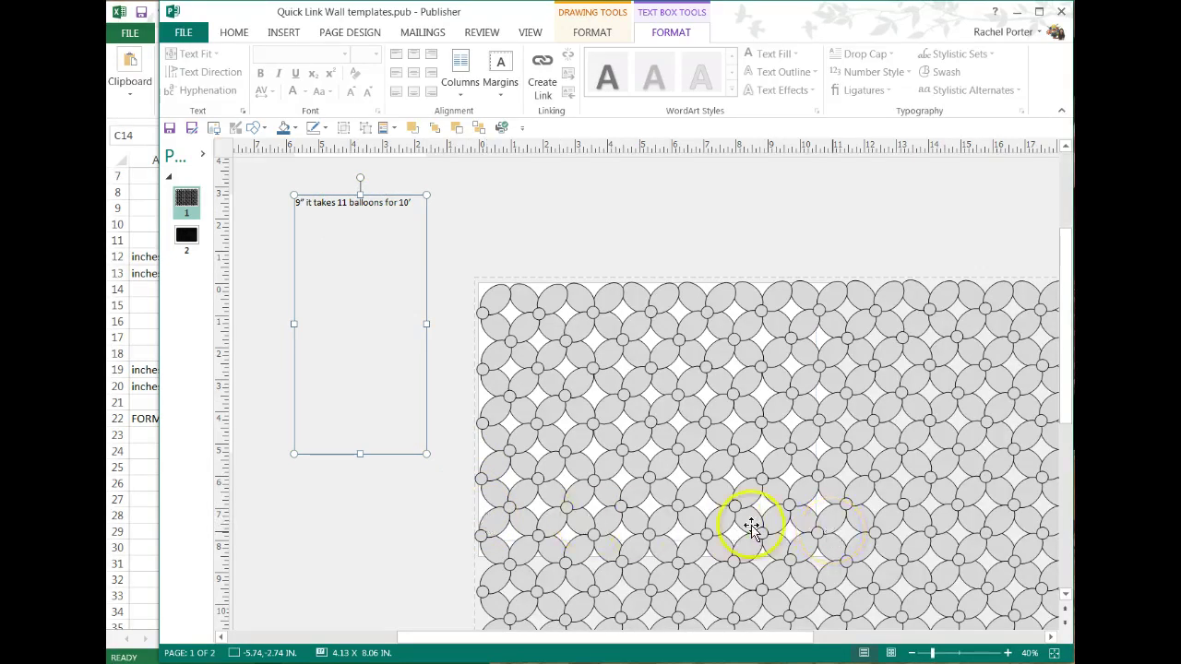
pyautogui.scroll(-1, 351, 538)
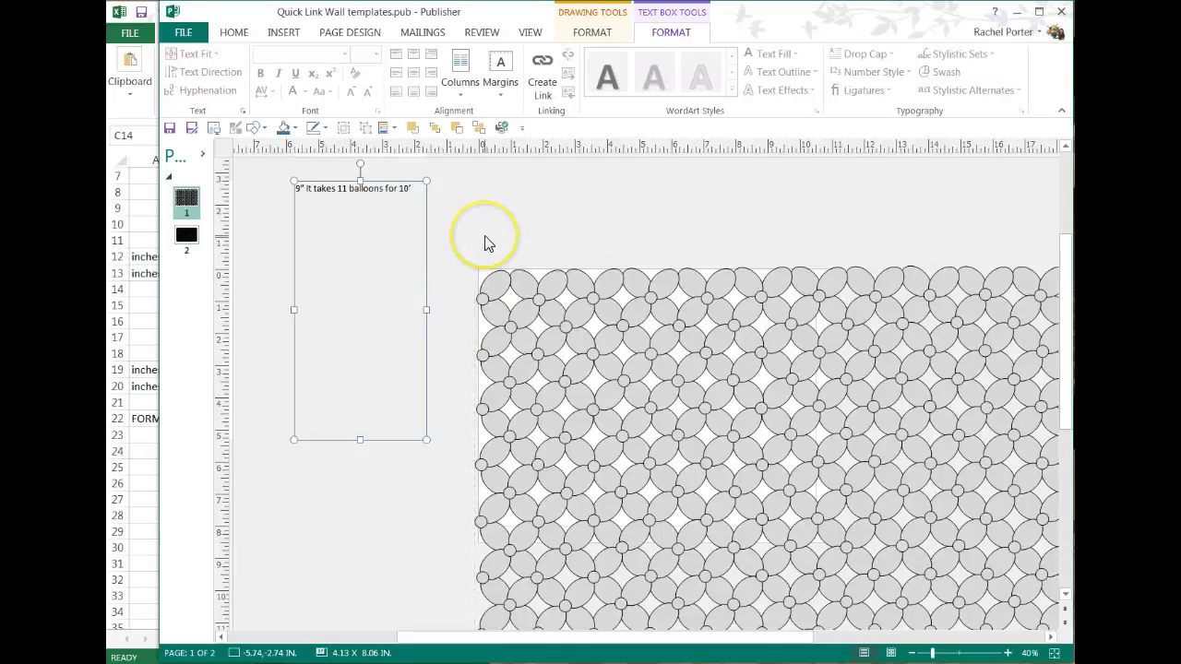
pyautogui.click(498, 286)
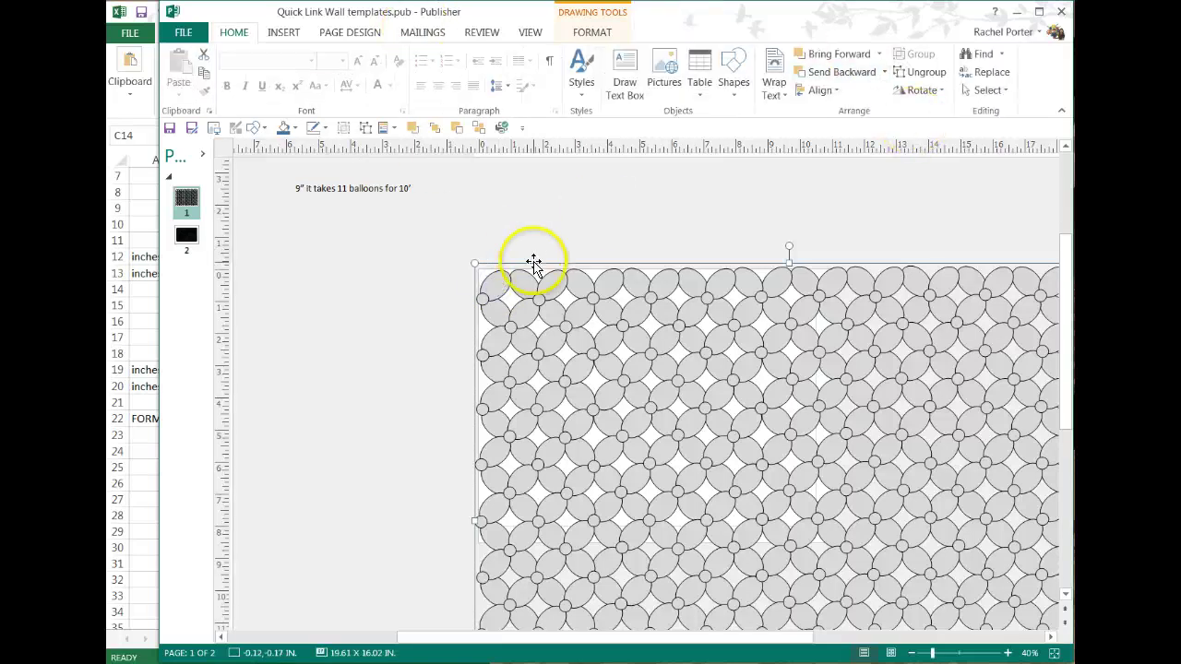
pyautogui.click(593, 32)
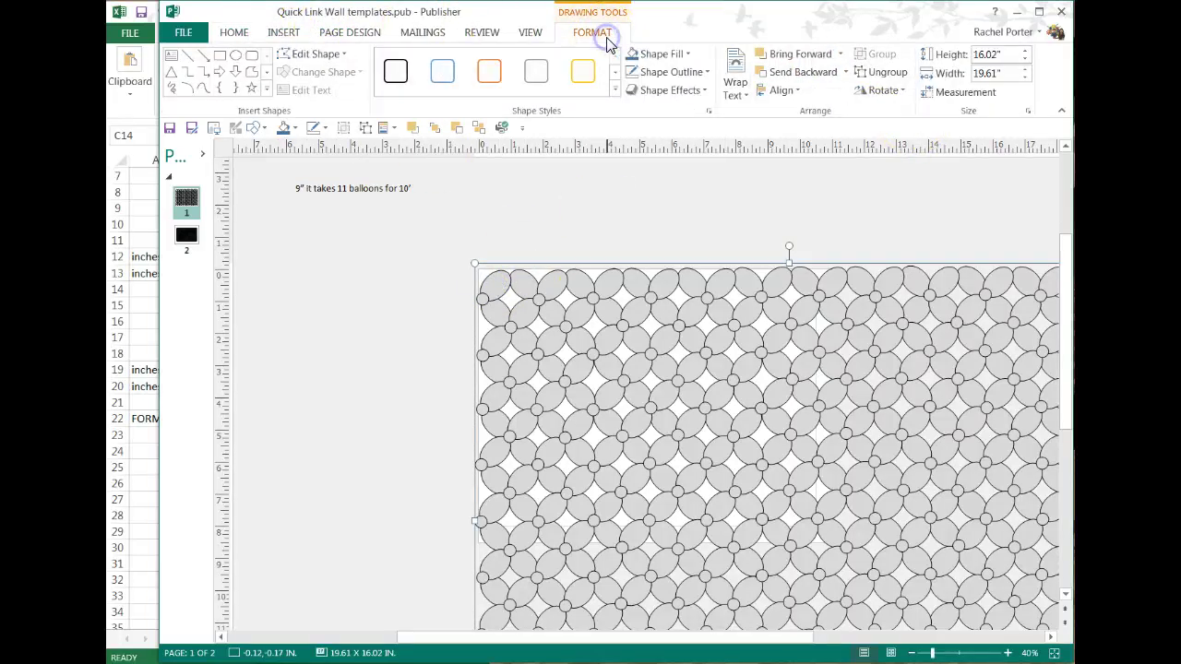
pyautogui.click(1003, 74)
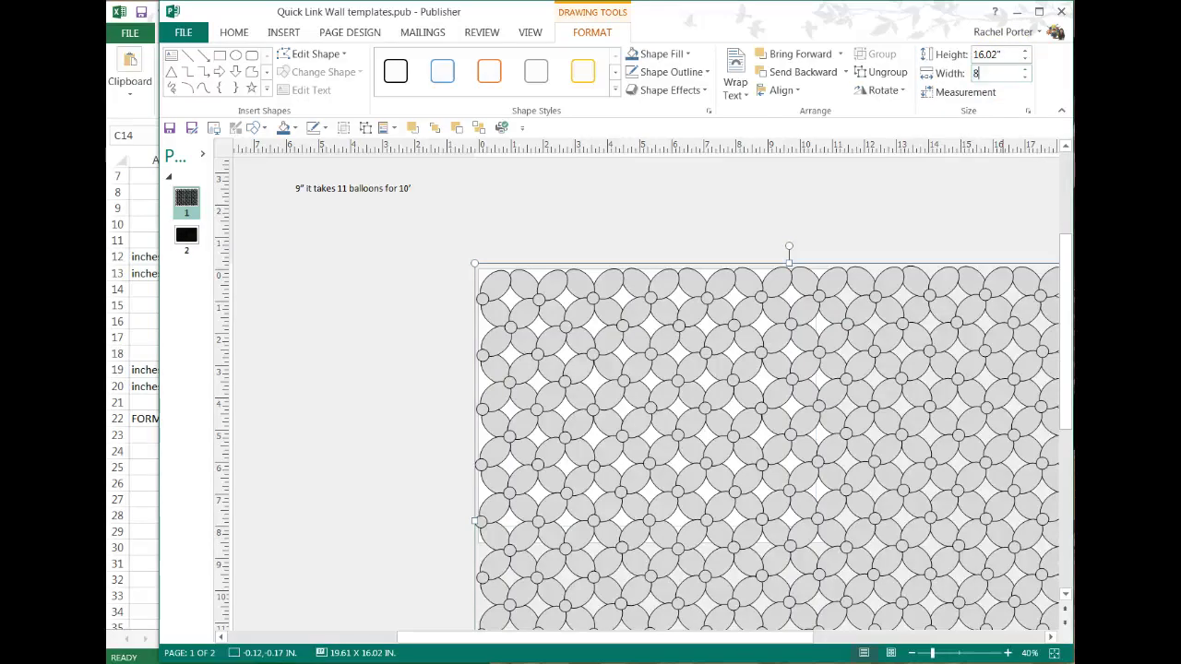
pyautogui.press('Return')
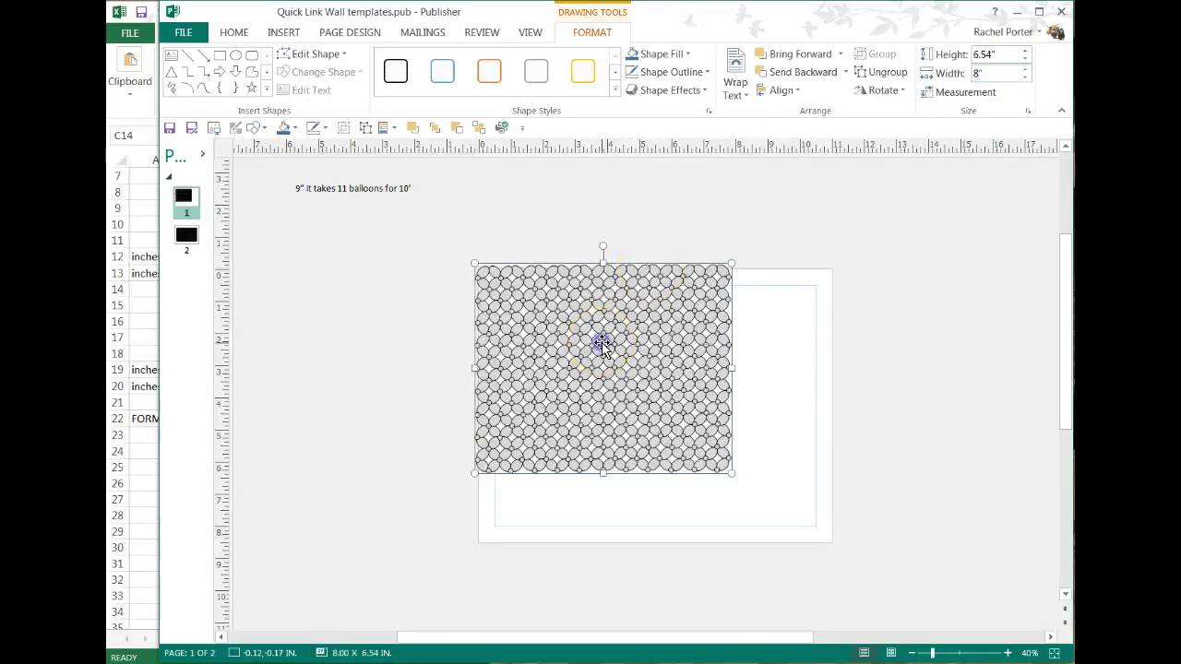
pyautogui.moveTo(622, 365); pyautogui.dragTo(622, 365)
# - Check the height of one balloon in the grid, switch to Excel and enter 0.31 as the drawing value in D19
pyautogui.click(725, 317)
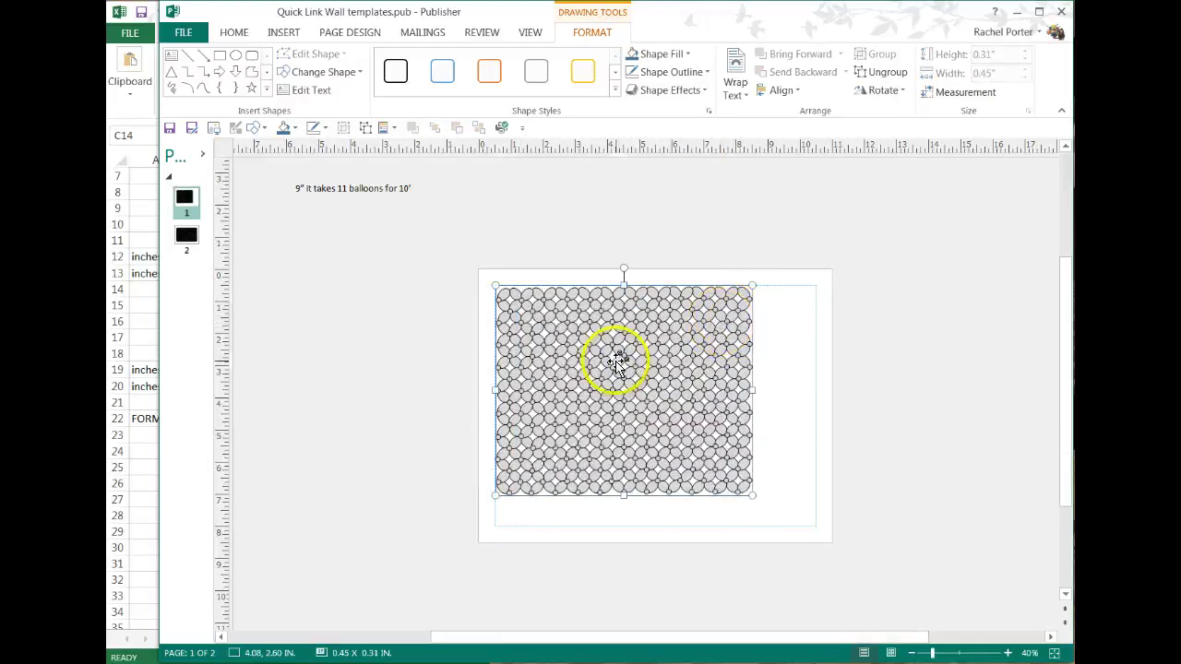
pyautogui.click(148, 205)
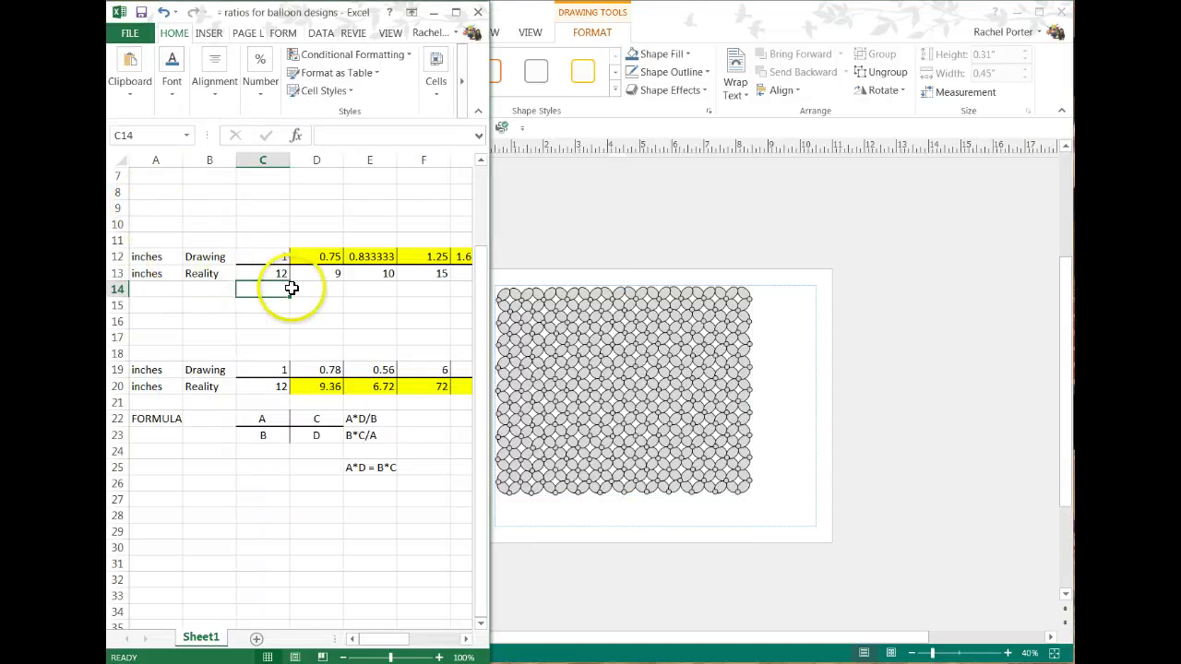
pyautogui.click(319, 372)
pyautogui.write('0.31')
pyautogui.press('Return')
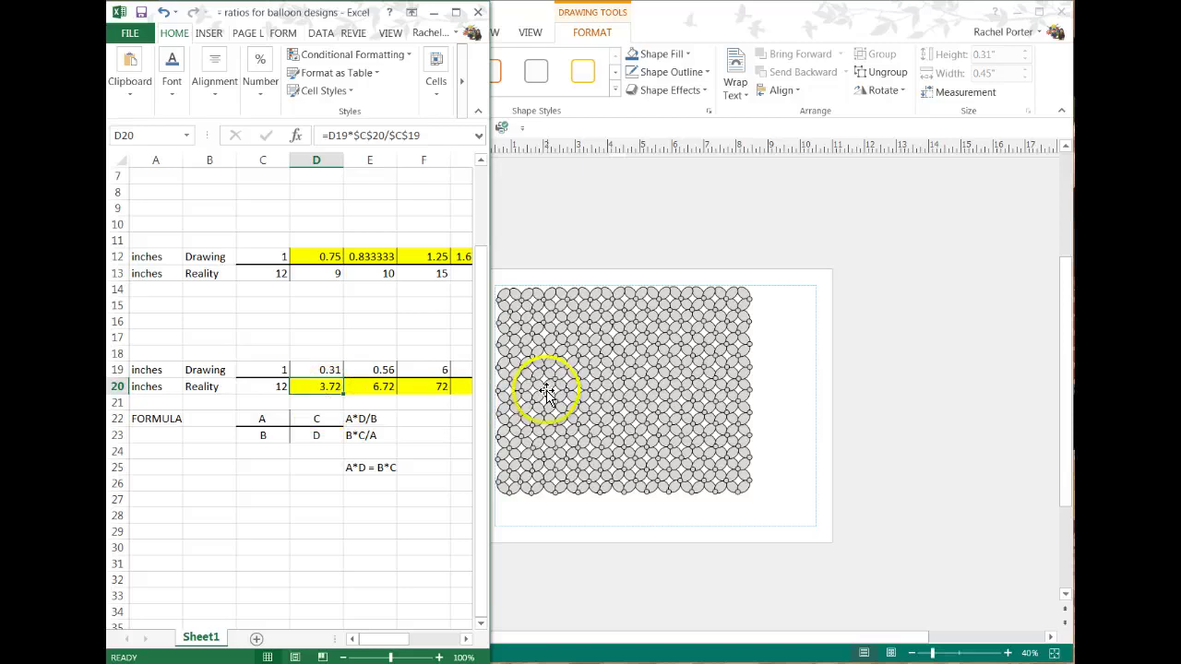
# - Check the size of one small connector circle in the Publisher grid and enter 0.16 as the drawing value in Excel cell D19
pyautogui.click(572, 509)
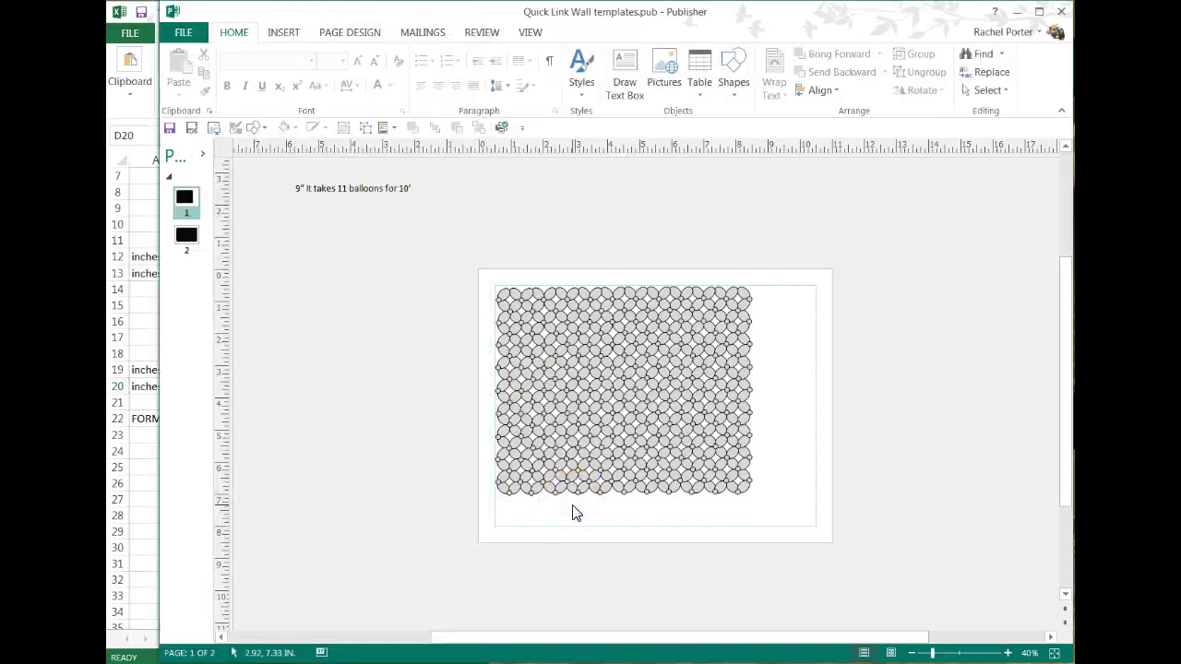
pyautogui.moveTo(931, 653); pyautogui.dragTo(960, 654)
pyautogui.click(692, 399)
pyautogui.click(692, 398)
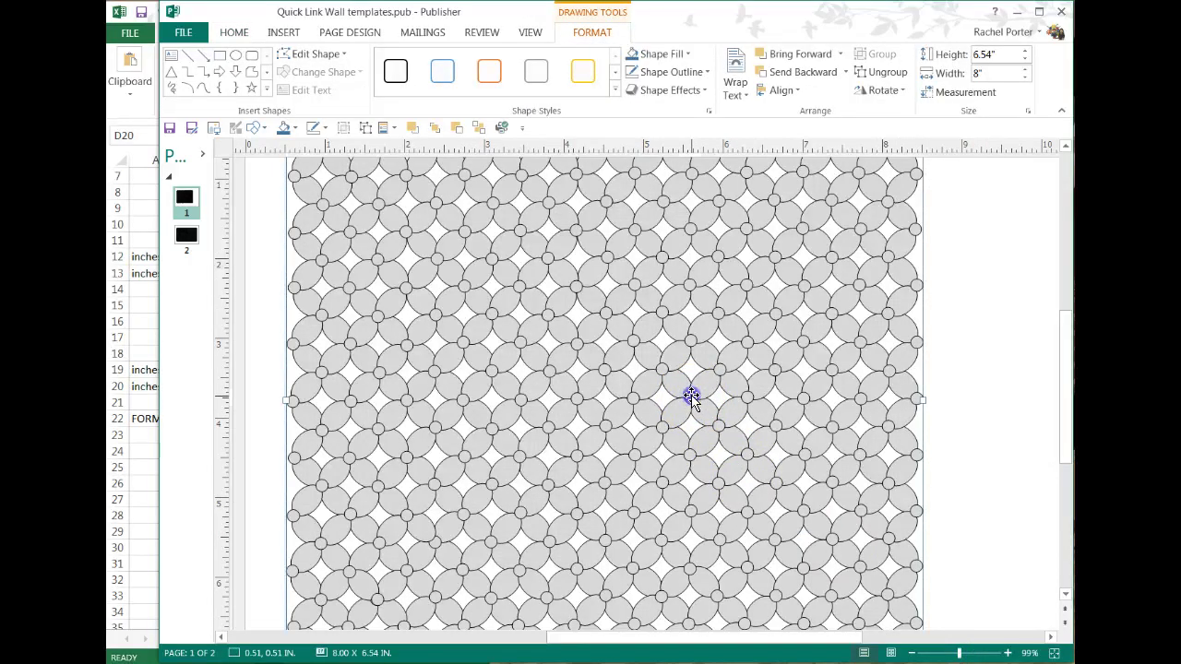
pyautogui.click(691, 398)
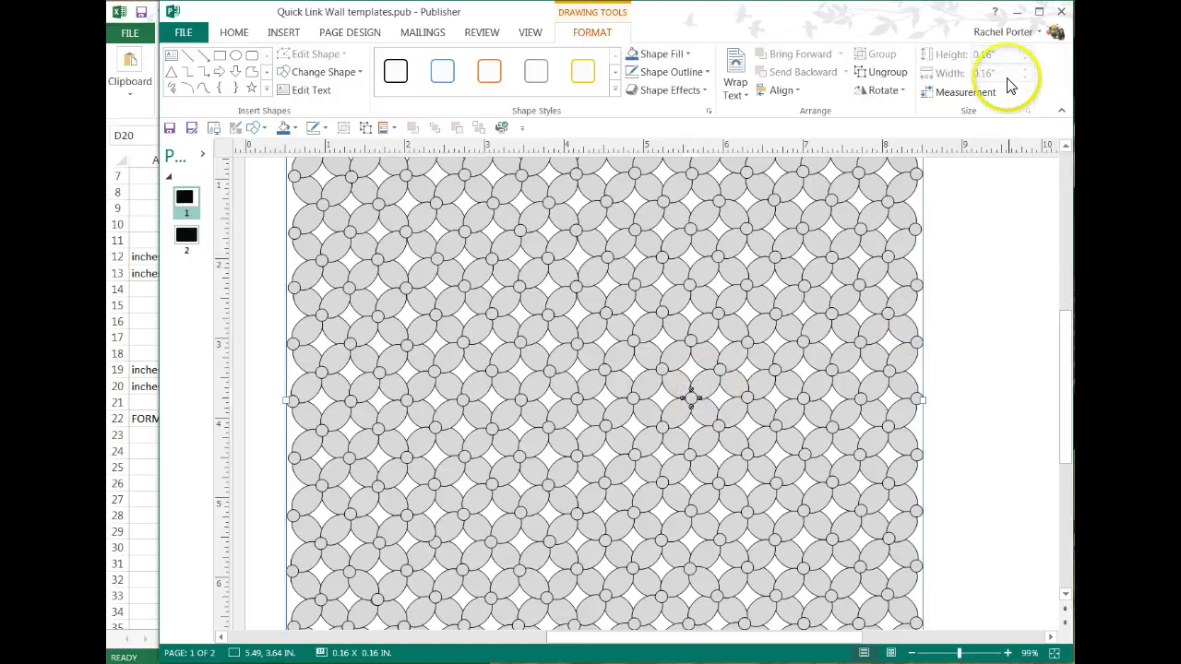
pyautogui.click(137, 325)
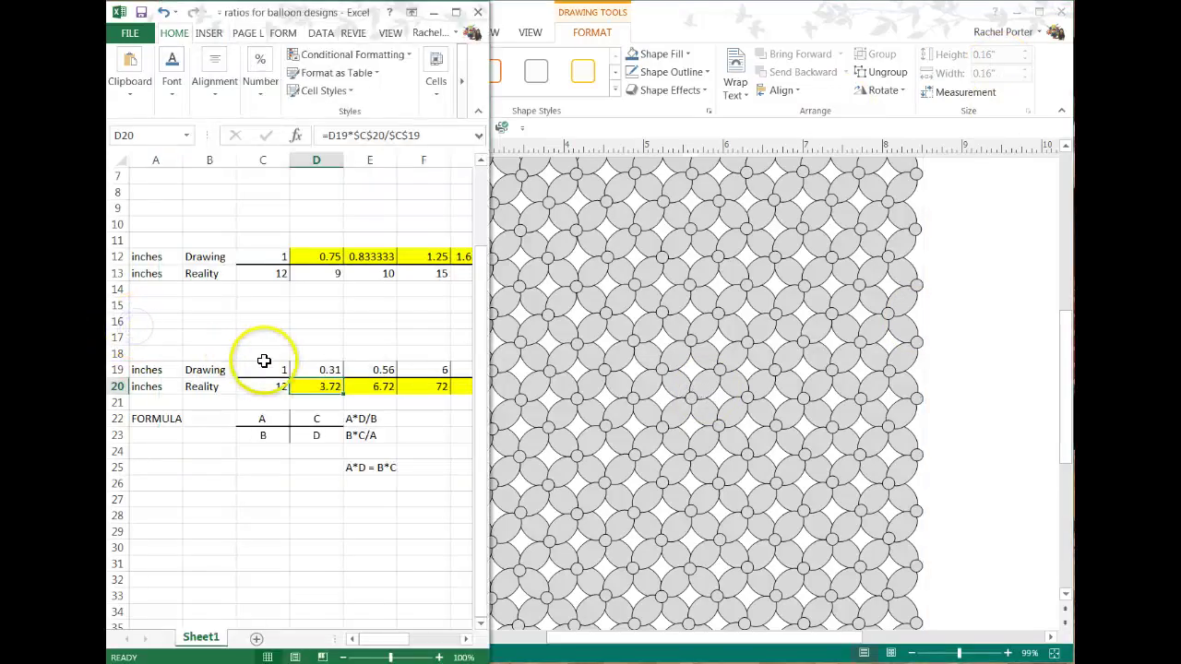
pyautogui.click(318, 369)
pyautogui.write('0.16')
pyautogui.press('Return')
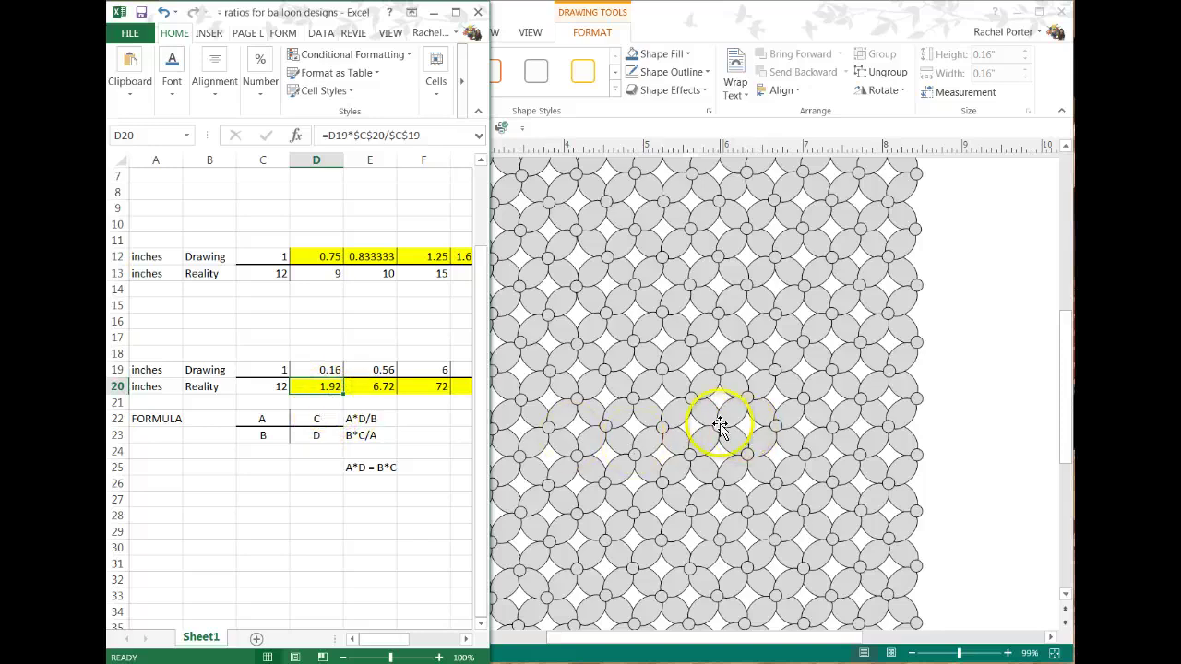
# - Return to Publisher and fill a single second-row balloon near the grid's upper-left corner with dark blue
pyautogui.click(936, 434)
pyautogui.moveTo(1062, 430); pyautogui.dragTo(1068, 400)
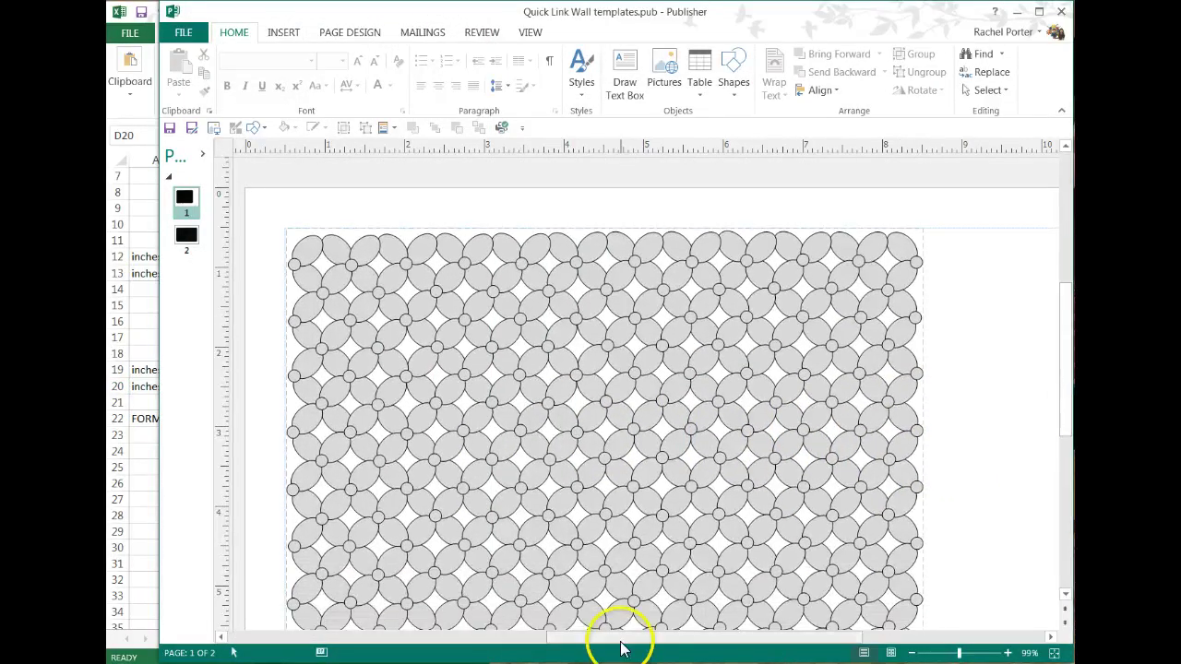
pyautogui.moveTo(620, 645)
pyautogui.mouseDown()
pyautogui.moveTo(556, 635)
pyautogui.moveTo(621, 637)
pyautogui.mouseUp()
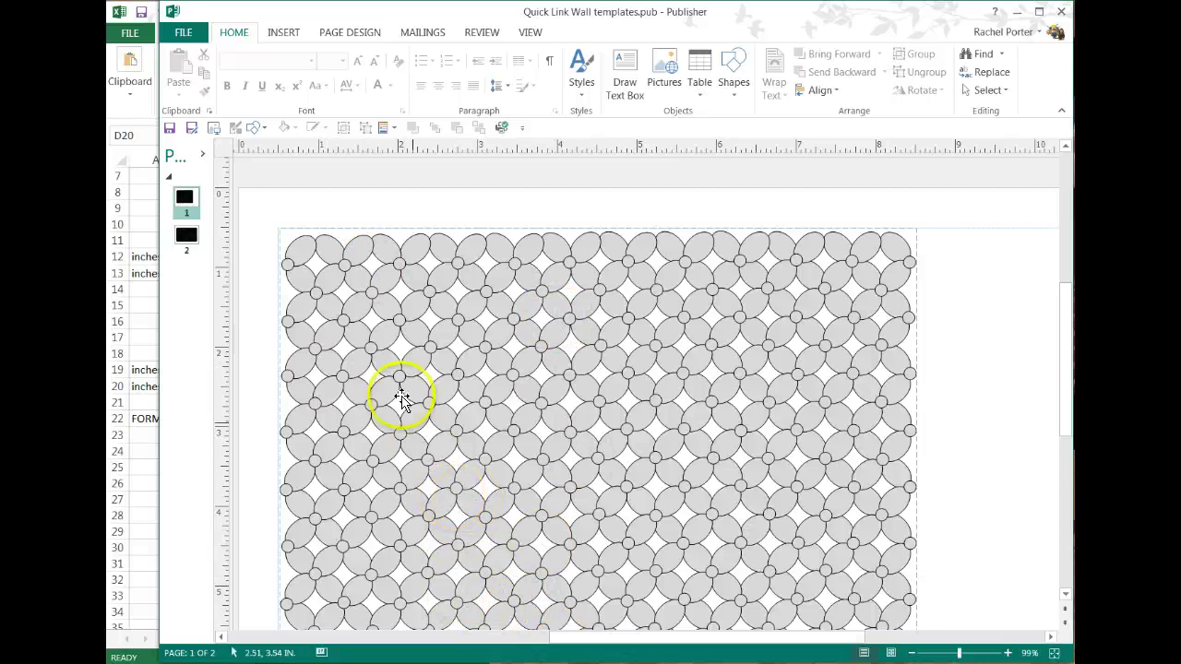
pyautogui.scroll(-2, 385, 334)
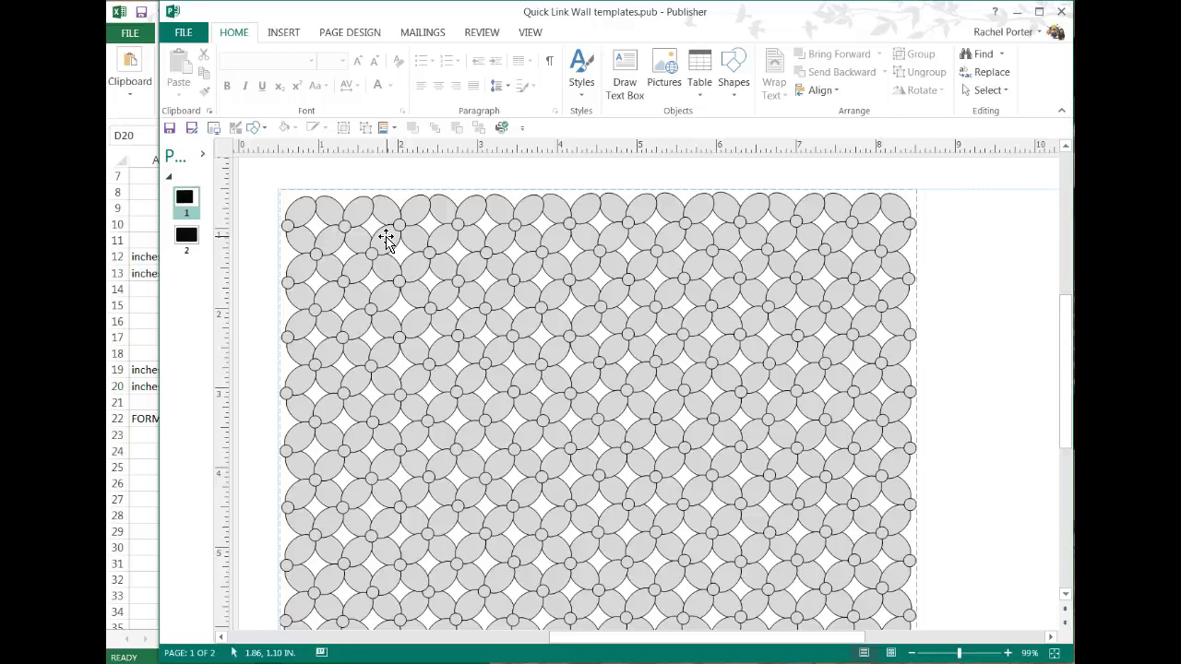
pyautogui.click(385, 238)
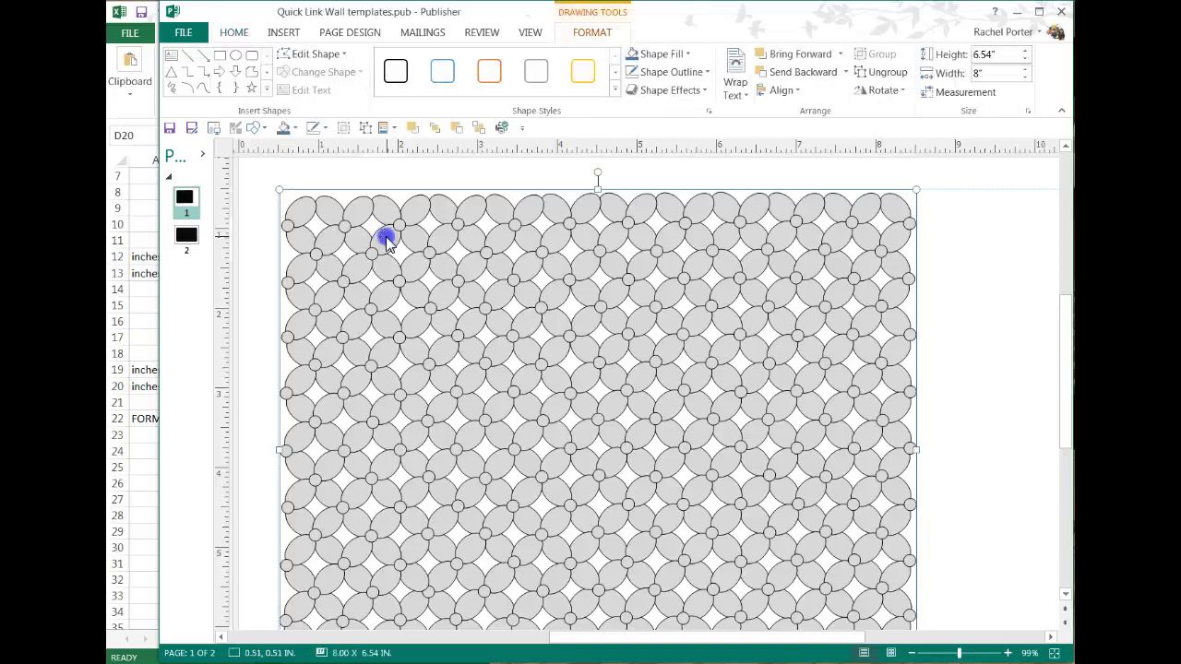
pyautogui.moveTo(386, 238)
pyautogui.mouseDown()
pyautogui.moveTo(391, 229)
pyautogui.moveTo(384, 251)
pyautogui.moveTo(380, 221)
pyautogui.moveTo(395, 245)
pyautogui.moveTo(369, 238)
pyautogui.moveTo(390, 245)
pyautogui.moveTo(386, 230)
pyautogui.mouseUp()
pyautogui.click(285, 125)
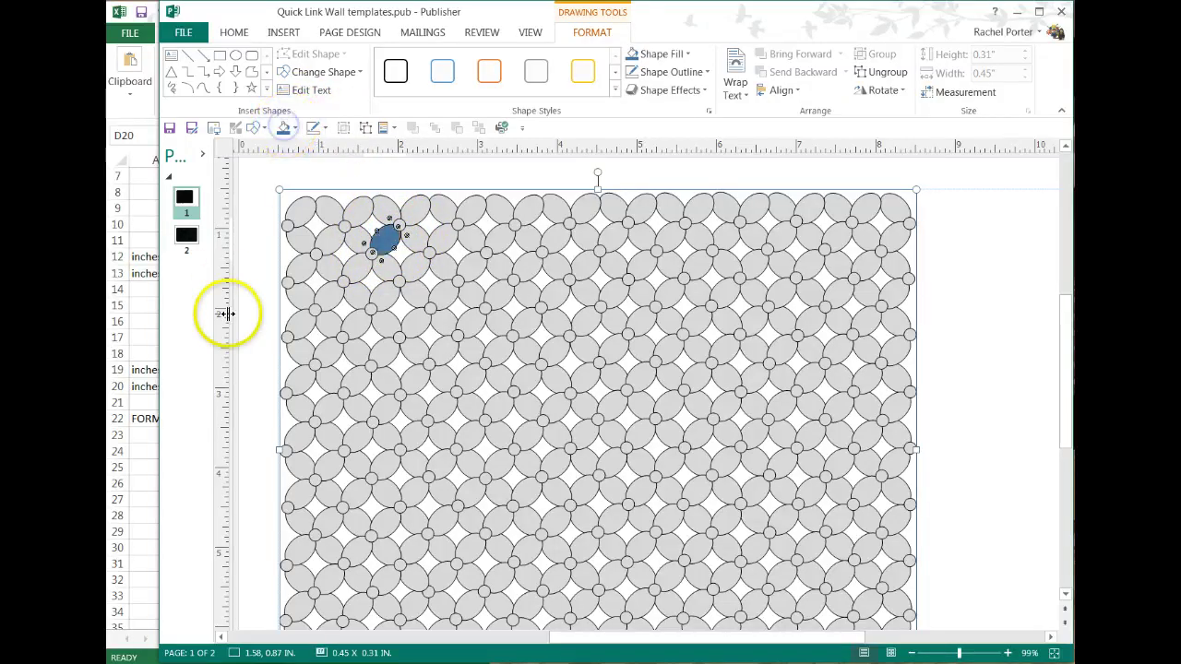
# - Fill the balloon diagonally below the blue one with red and the one directly beneath the blue with orange
pyautogui.moveTo(227, 314); pyautogui.dragTo(423, 260)
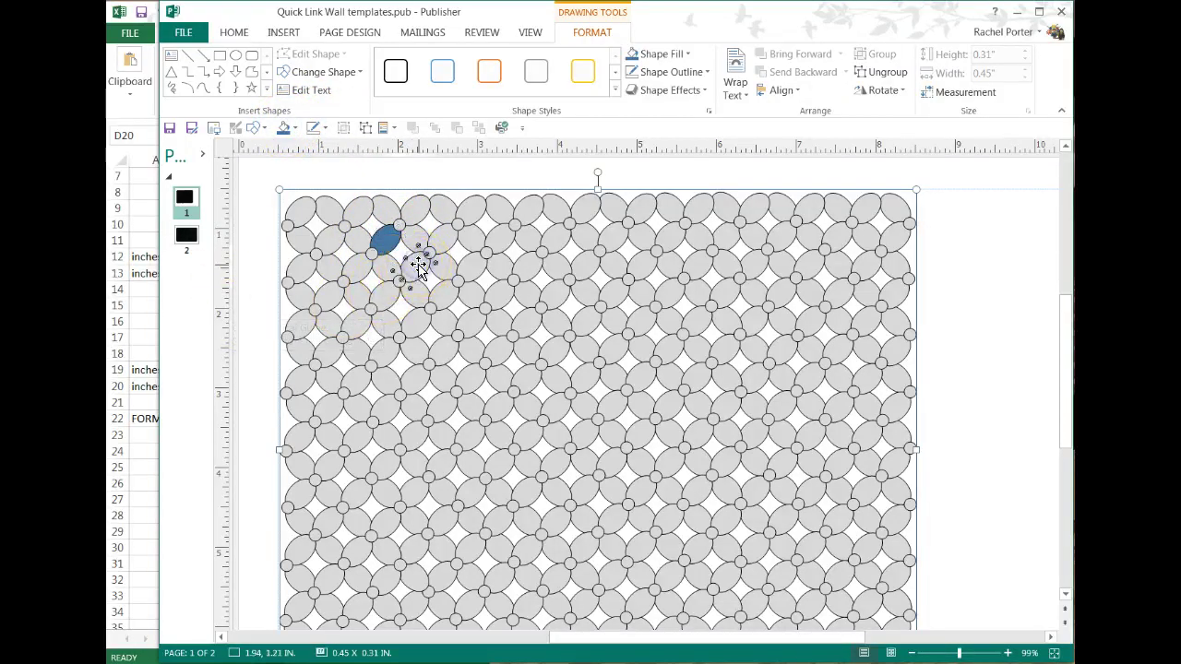
pyautogui.click(293, 127)
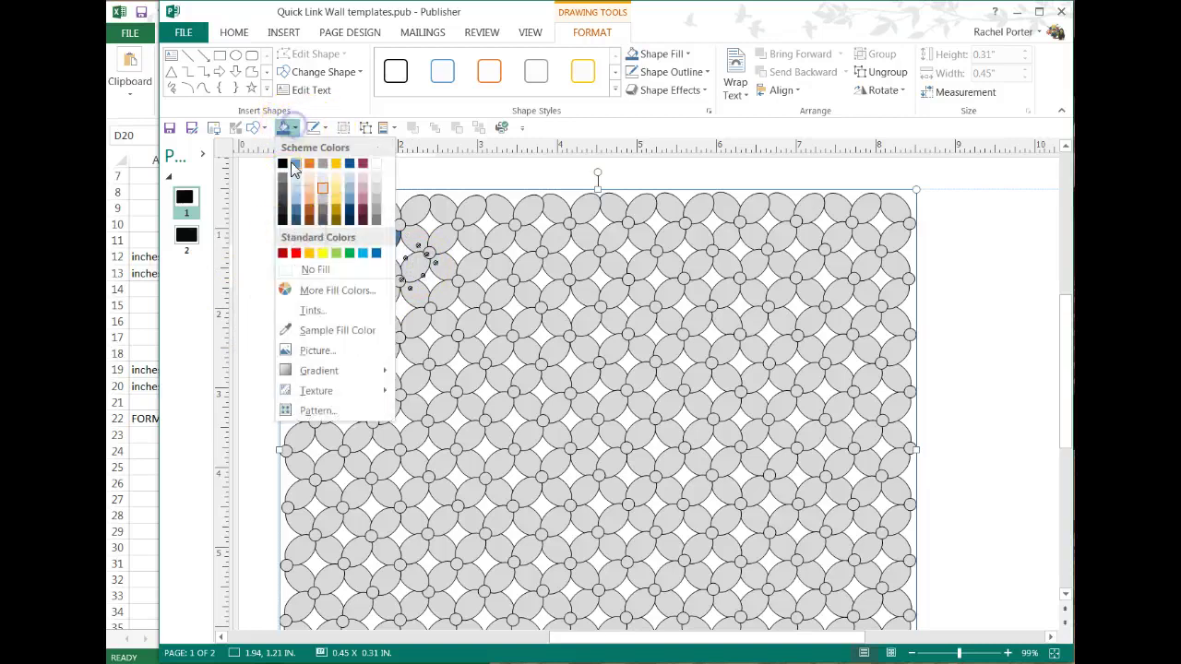
pyautogui.click(296, 253)
pyautogui.click(381, 277)
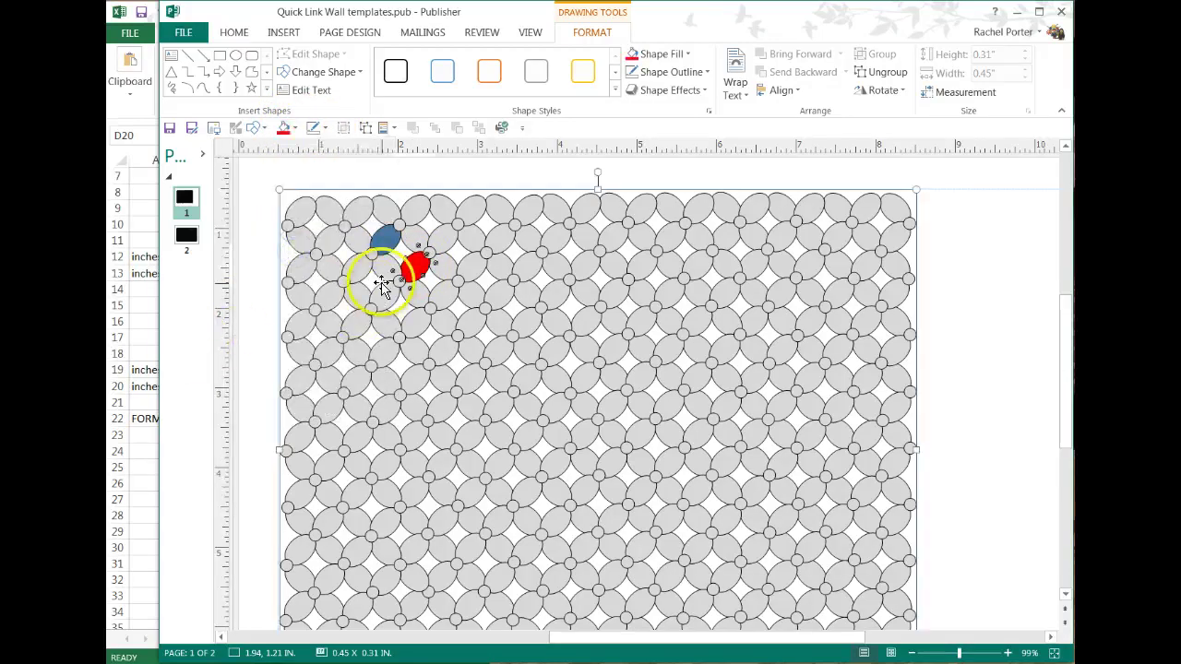
pyautogui.click(293, 127)
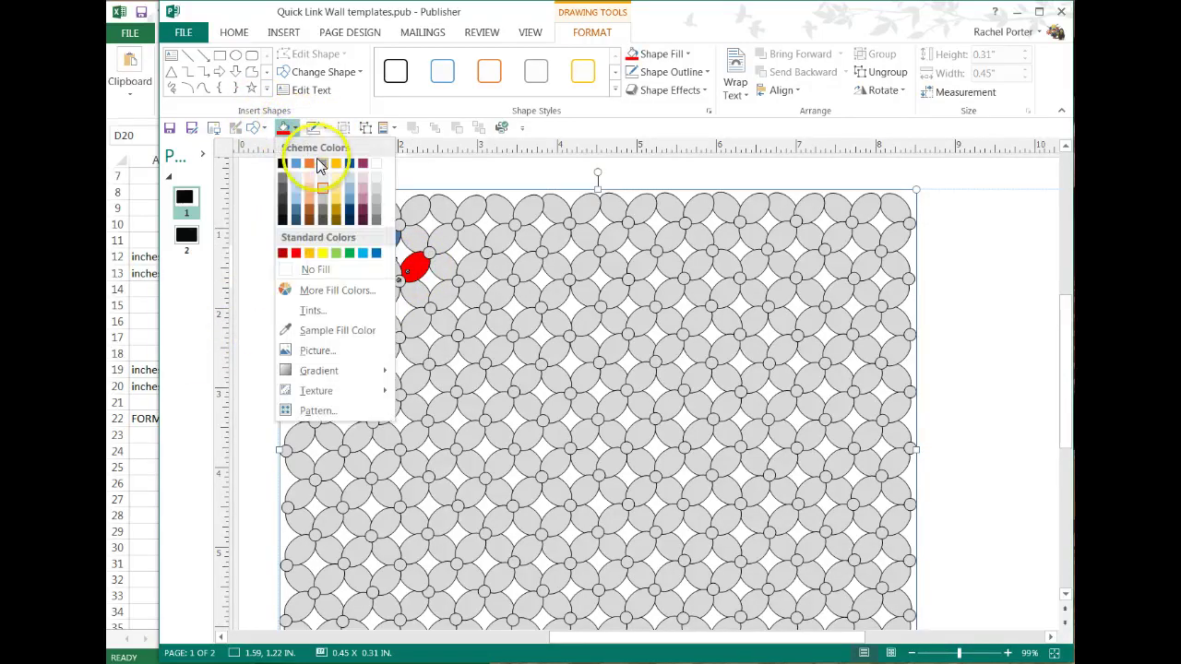
pyautogui.click(310, 164)
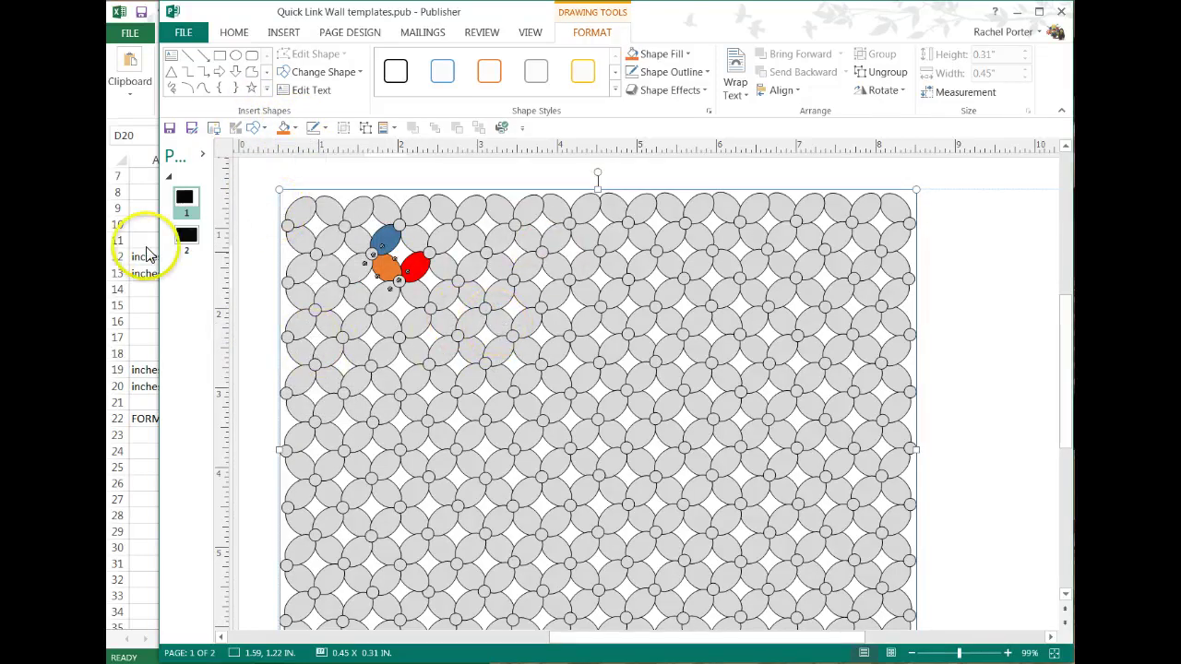
# - Select three small connector circles near the coloured balloons together, fill them with orange and clear the selection
pyautogui.moveTo(325, 343); pyautogui.dragTo(429, 251)
pyautogui.moveTo(456, 292); pyautogui.dragTo(483, 250)
pyautogui.click(508, 273)
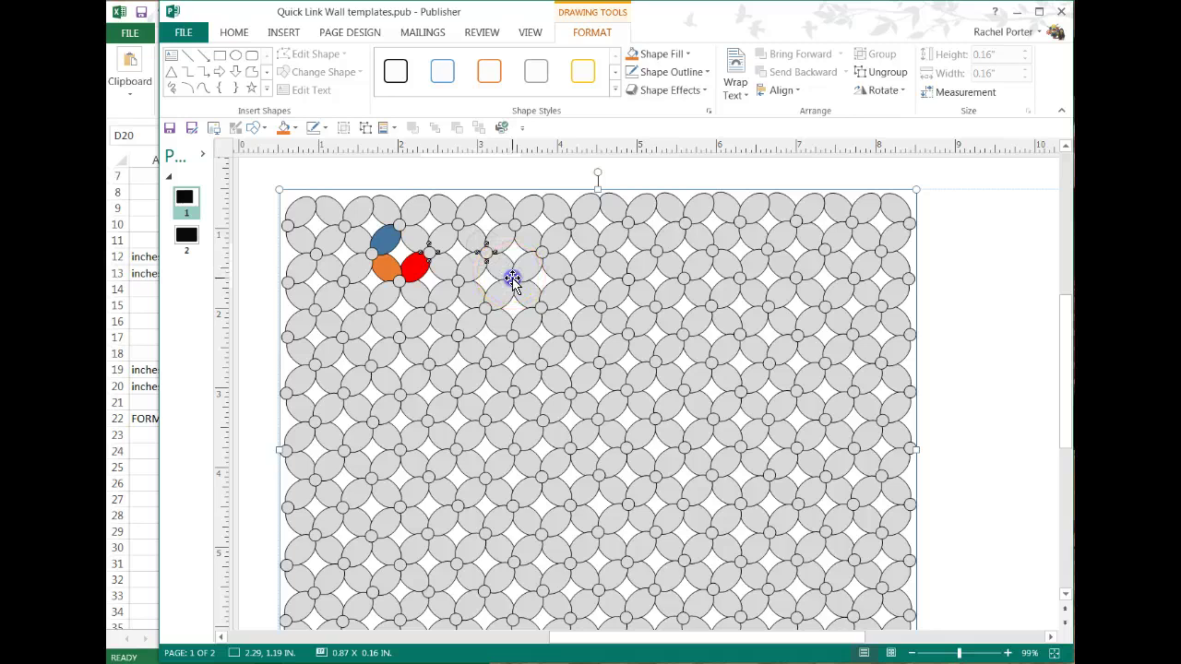
pyautogui.keyDown('shift'); pyautogui.click(512, 280); pyautogui.keyUp('shift')
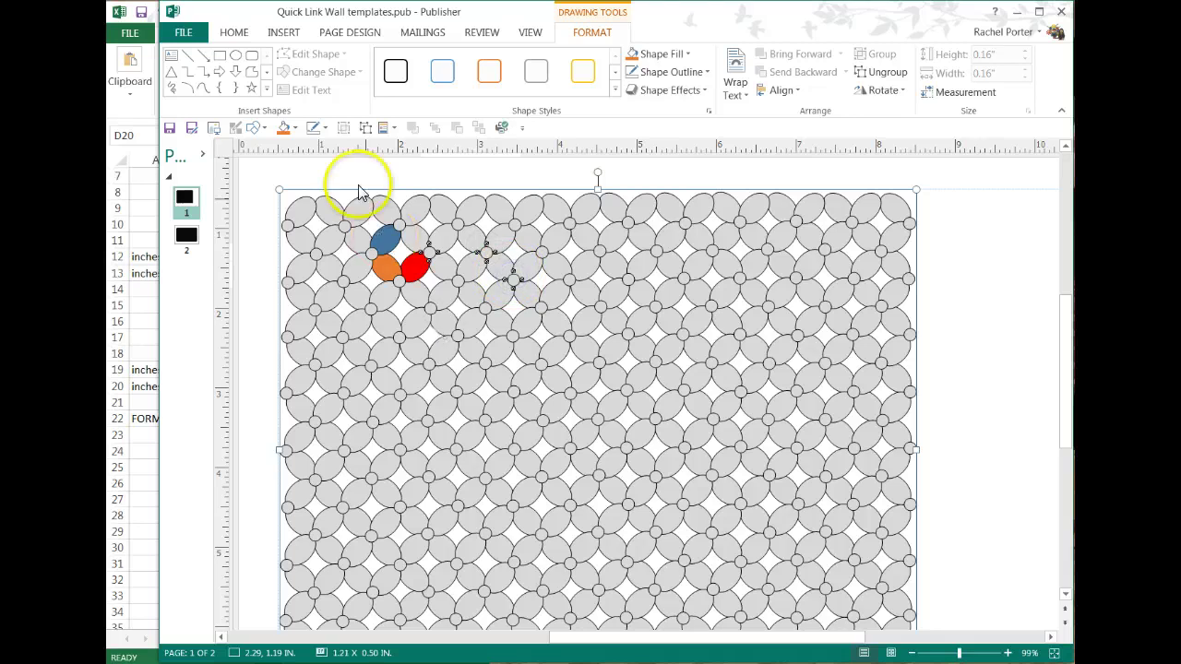
pyautogui.click(287, 129)
pyautogui.click(236, 378)
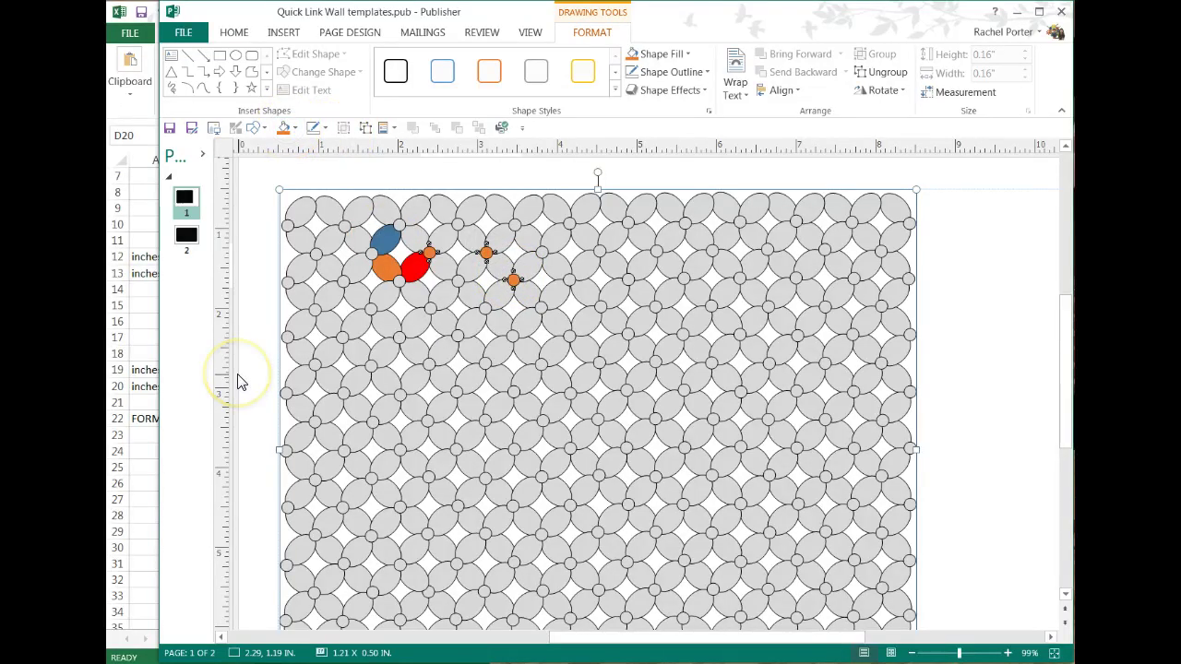
pyautogui.moveTo(237, 382)
pyautogui.mouseDown()
pyautogui.moveTo(252, 325)
pyautogui.moveTo(338, 227)
pyautogui.moveTo(353, 179)
pyautogui.moveTo(356, 238)
pyautogui.moveTo(556, 331)
pyautogui.mouseUp()
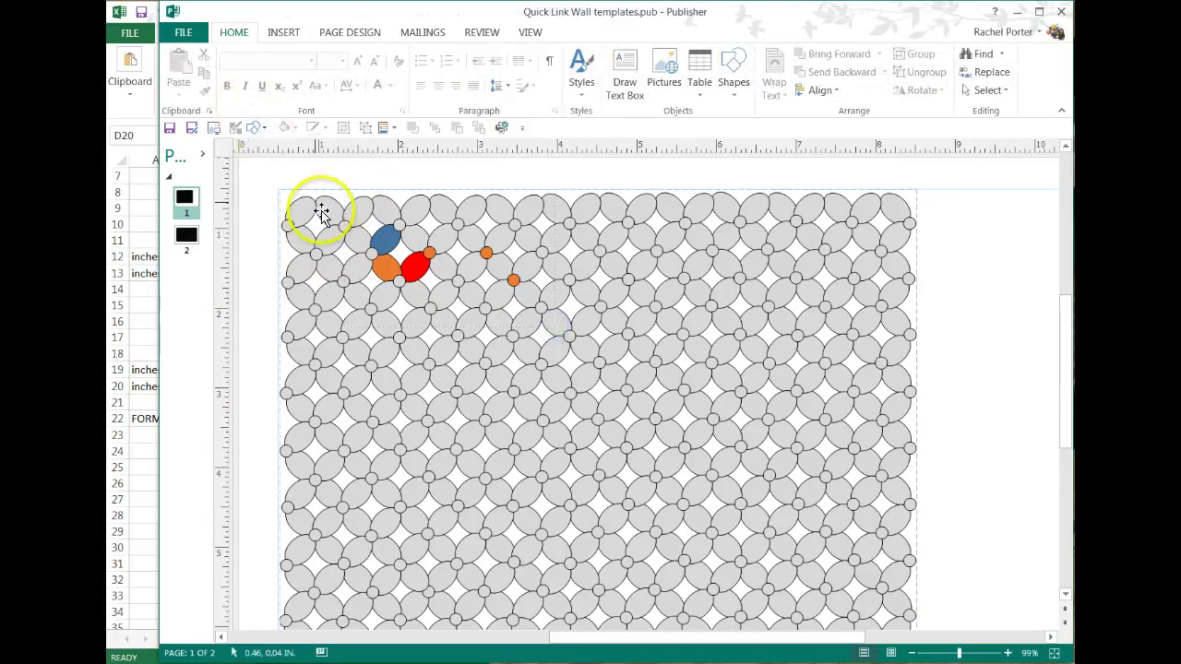
# - Reset the fill of the entire balloon grid to light gray
pyautogui.click(300, 216)
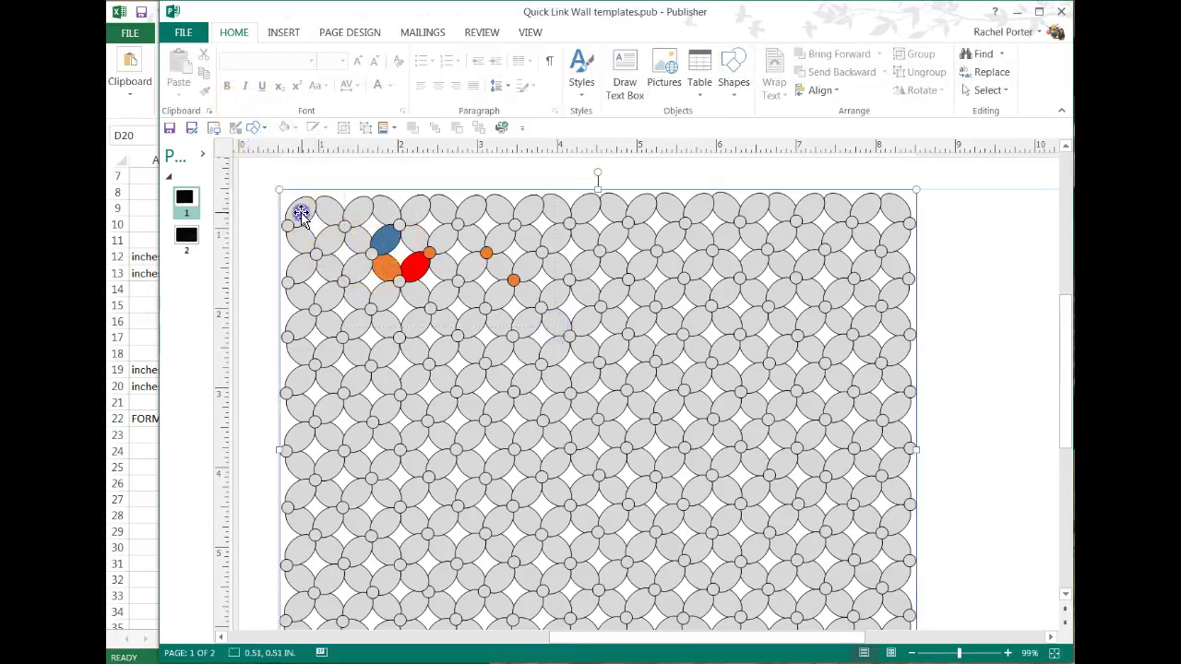
pyautogui.click(295, 129)
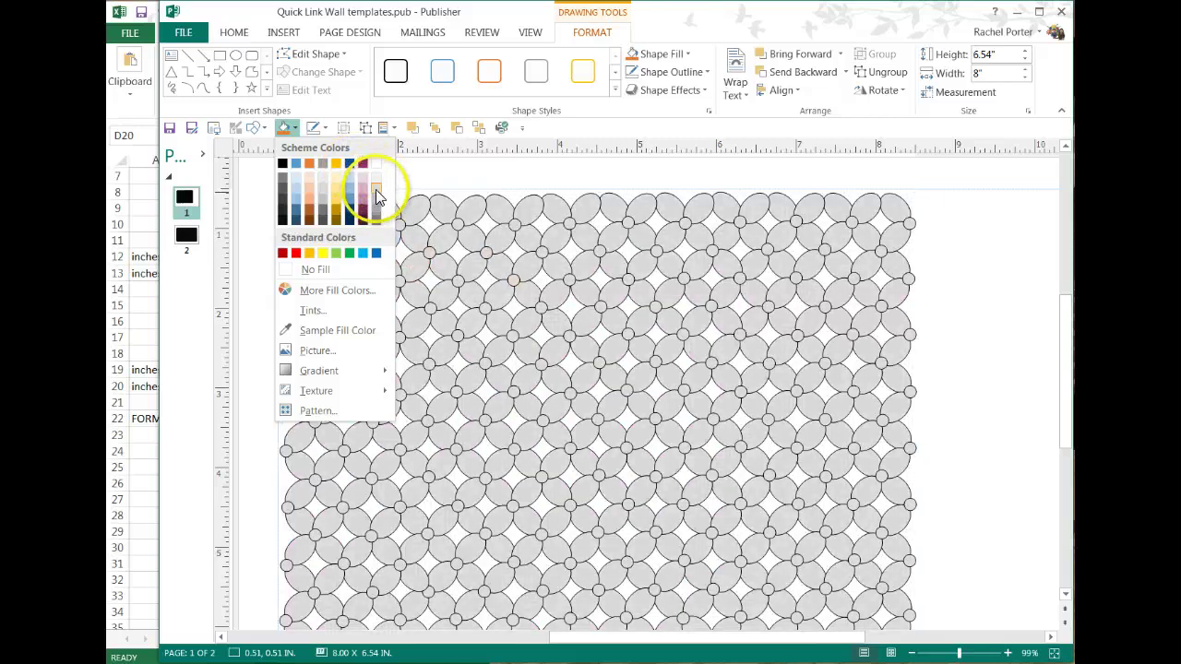
pyautogui.click(376, 189)
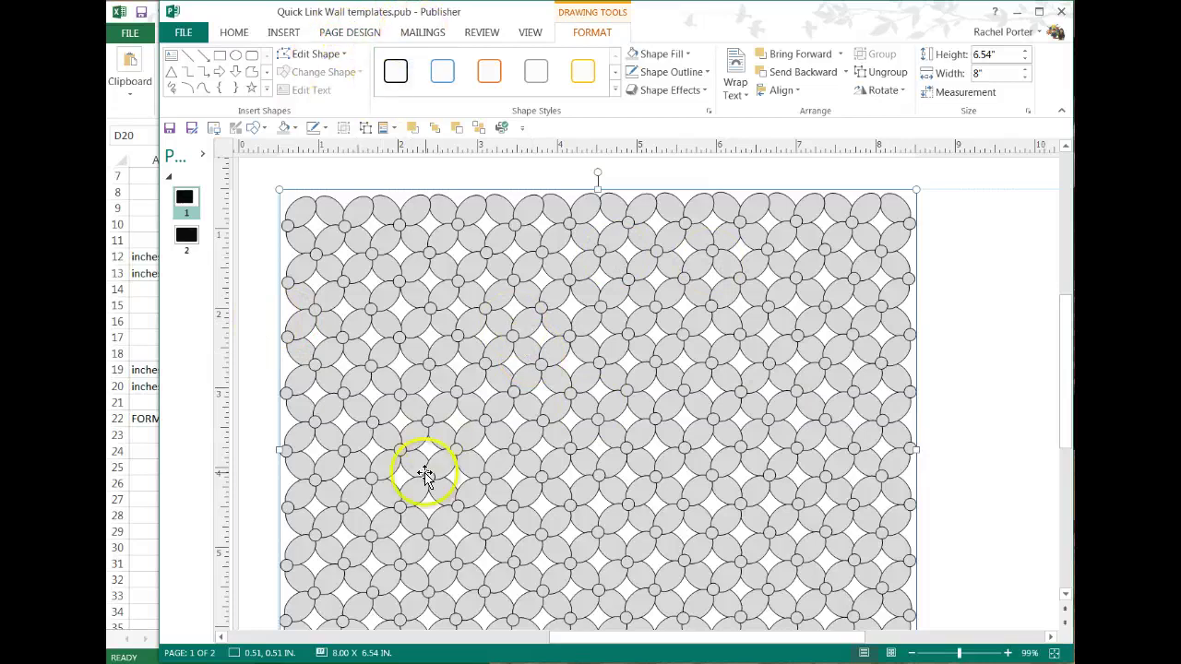
# - Look at the Save As options for the publication and return to the page
pyautogui.click(247, 210)
pyautogui.click(184, 34)
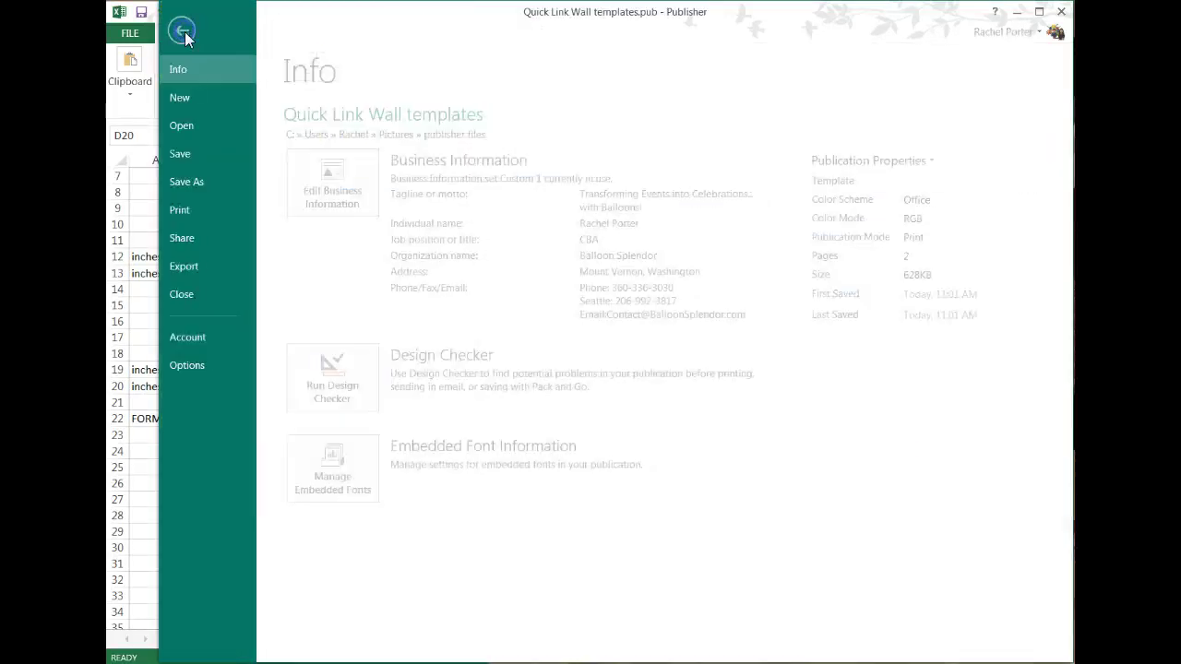
pyautogui.click(189, 187)
pyautogui.click(188, 30)
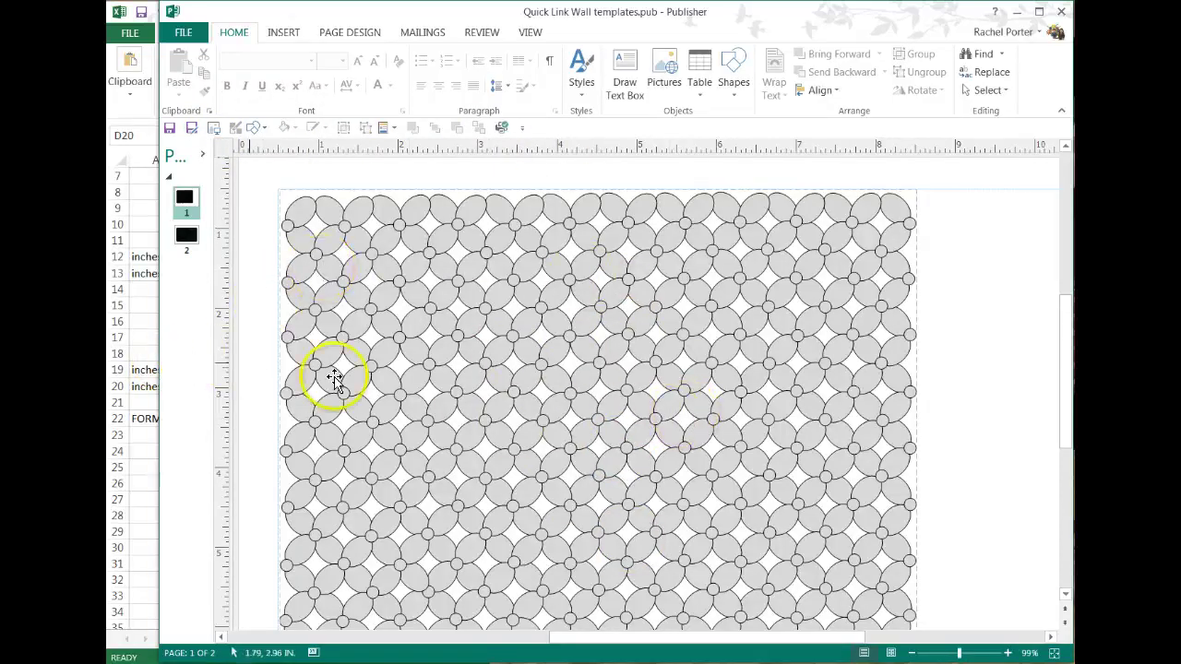
# - Go to page 2, check the size of one vertical balloon in its straight grid, and switch to Excel
pyautogui.click(205, 249)
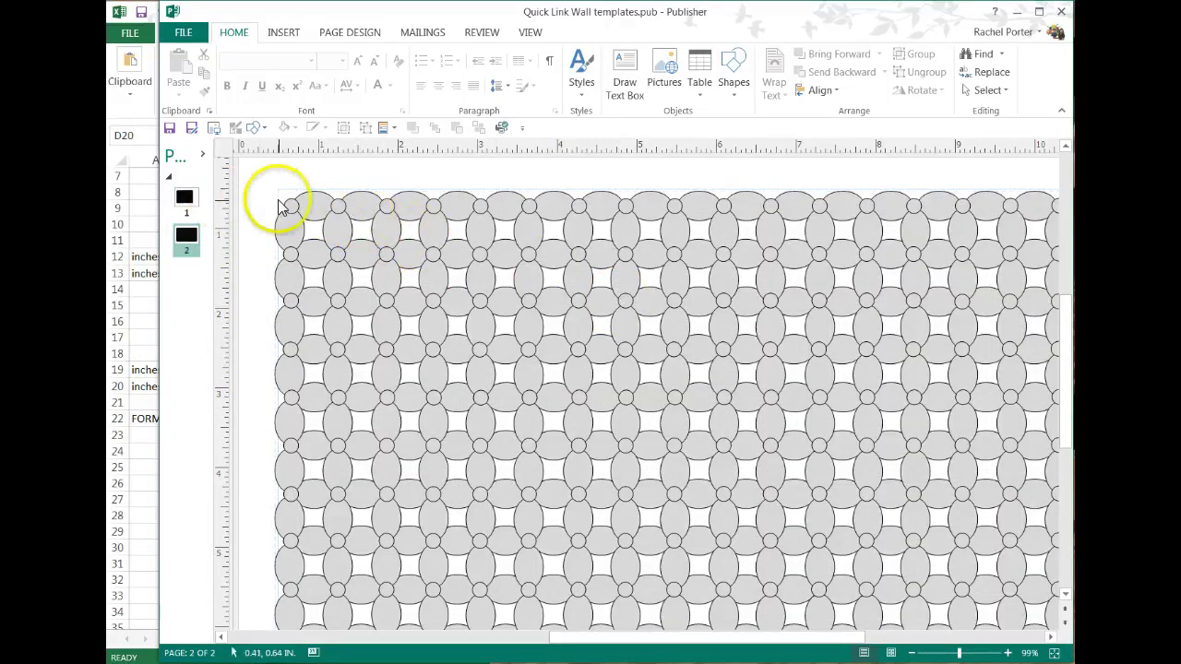
pyautogui.click(670, 261)
pyautogui.click(671, 266)
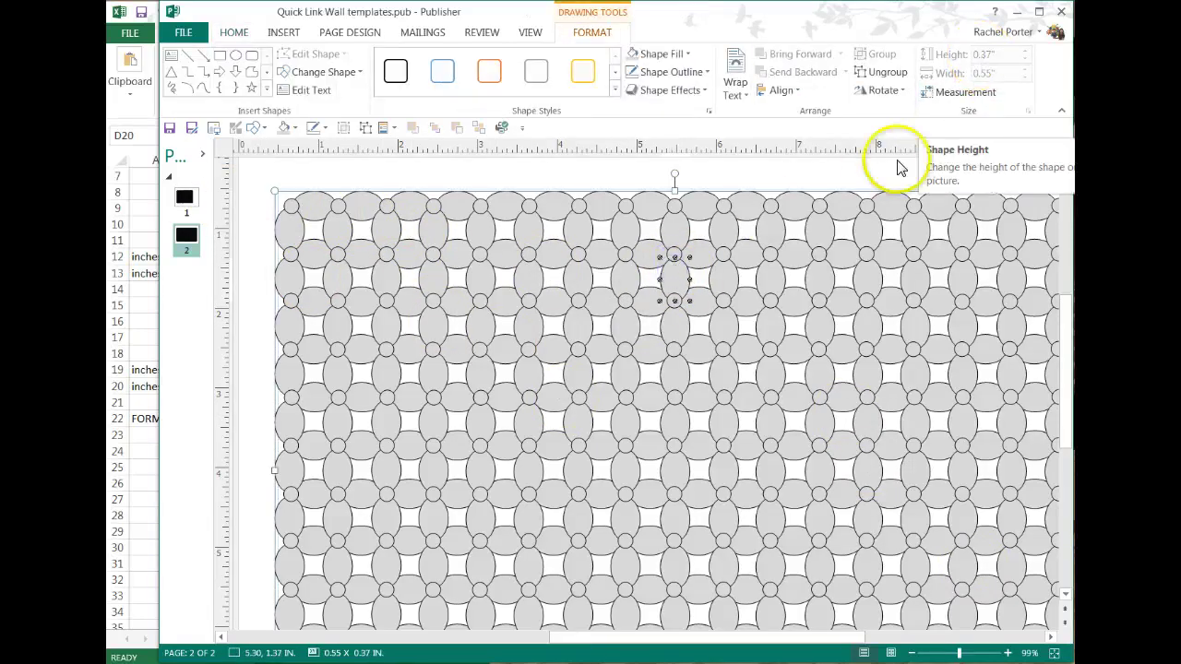
pyautogui.click(256, 371)
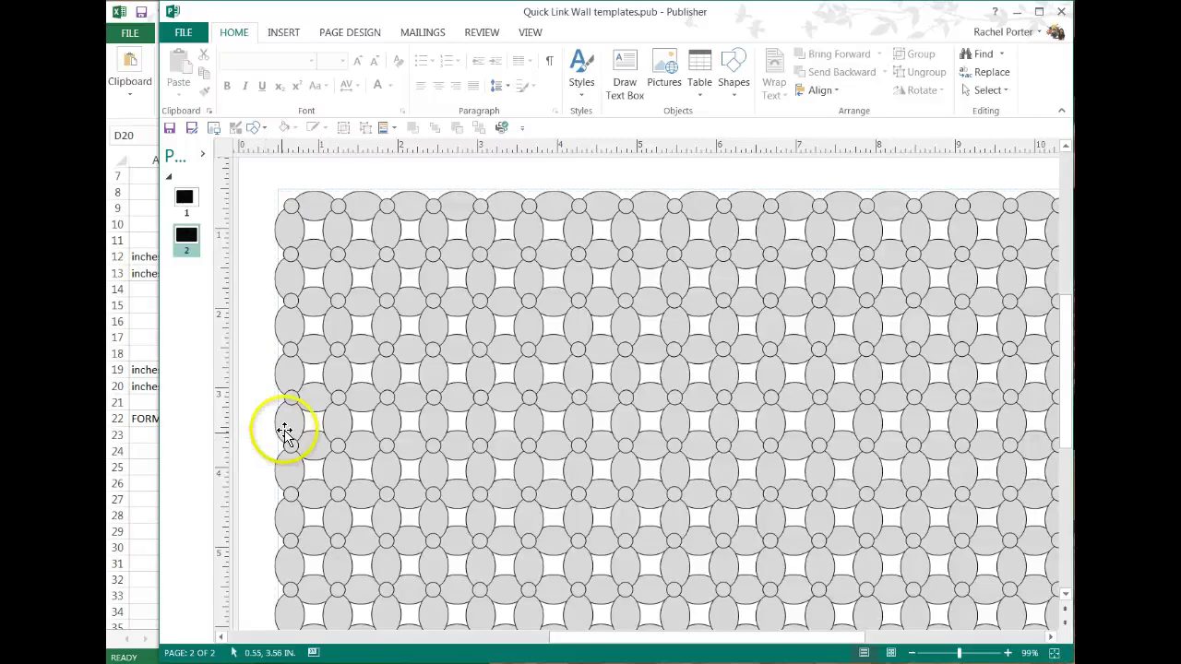
pyautogui.click(150, 464)
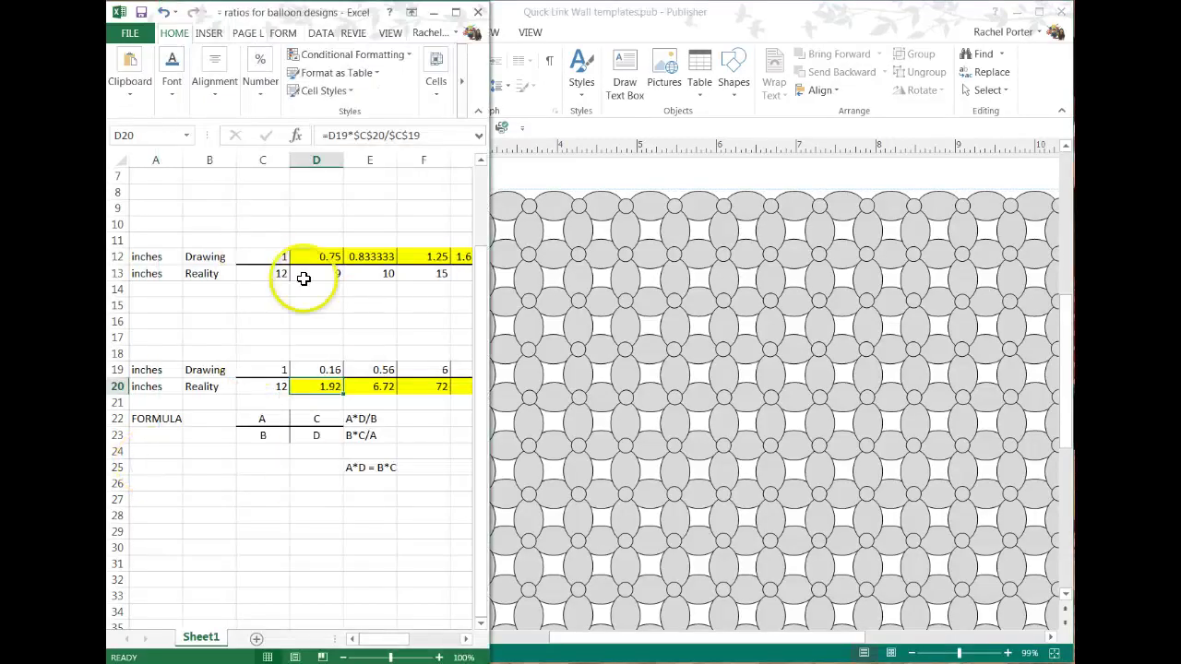